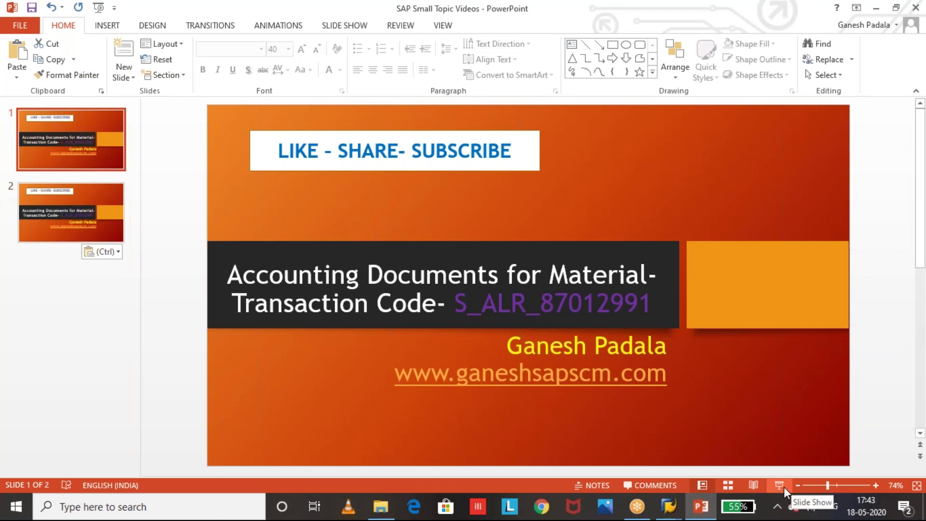
Start the slide presentation and bring the SAP Easy Access window forward
left_click(780, 485)
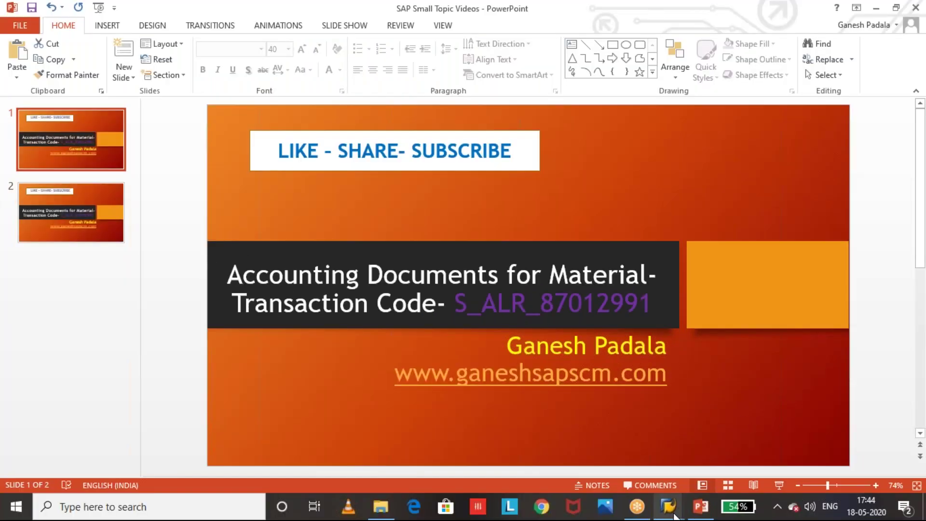
mouse_move(668, 507)
left_click(723, 469)
Open SE93 and list transaction codes matching S_ALR_*, returning 200 hits
left_click(73, 38)
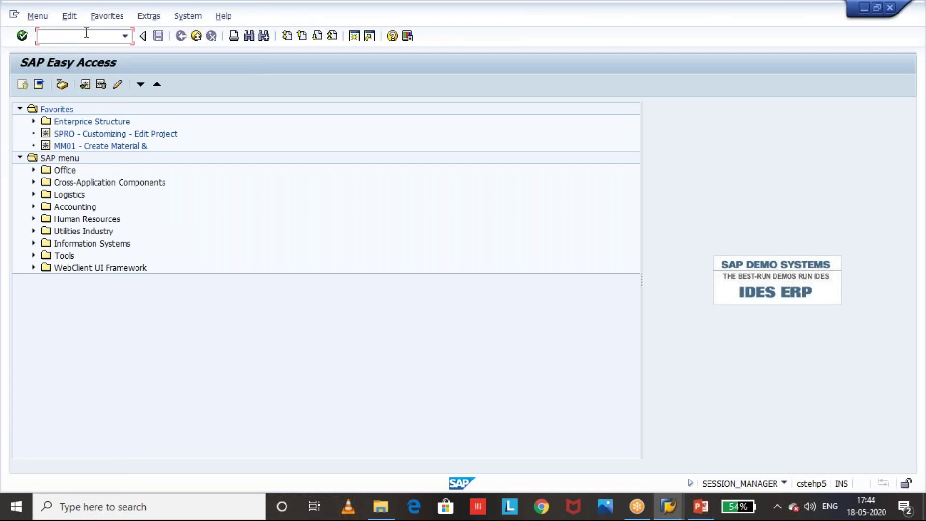
type("se93")
key("Return")
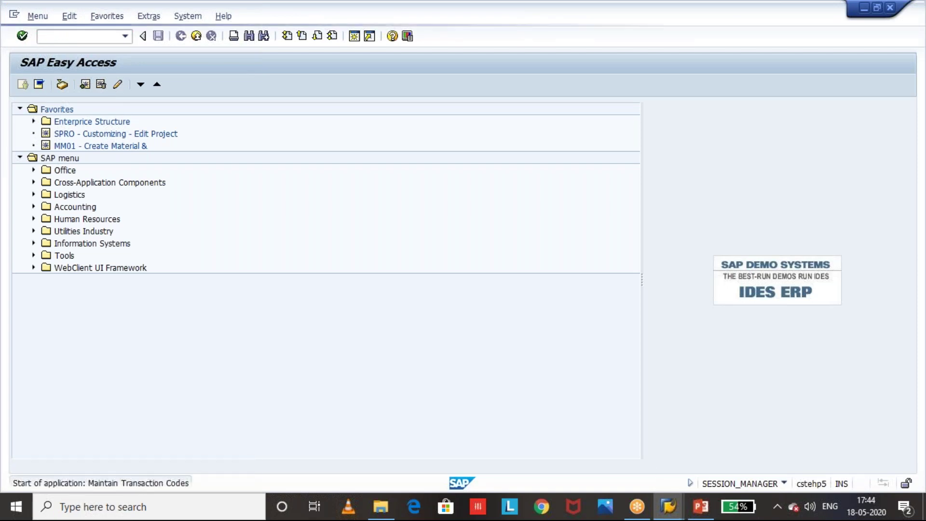
type("s_A")
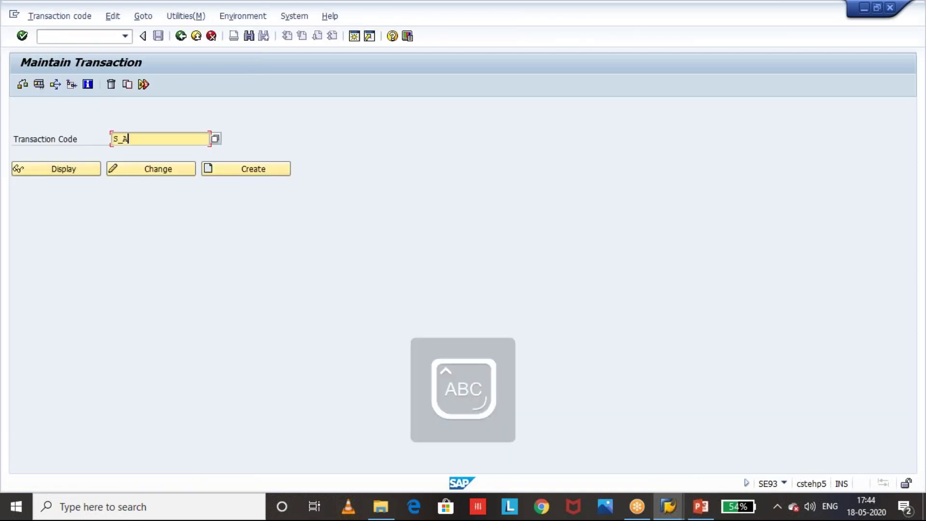
type("LR_")
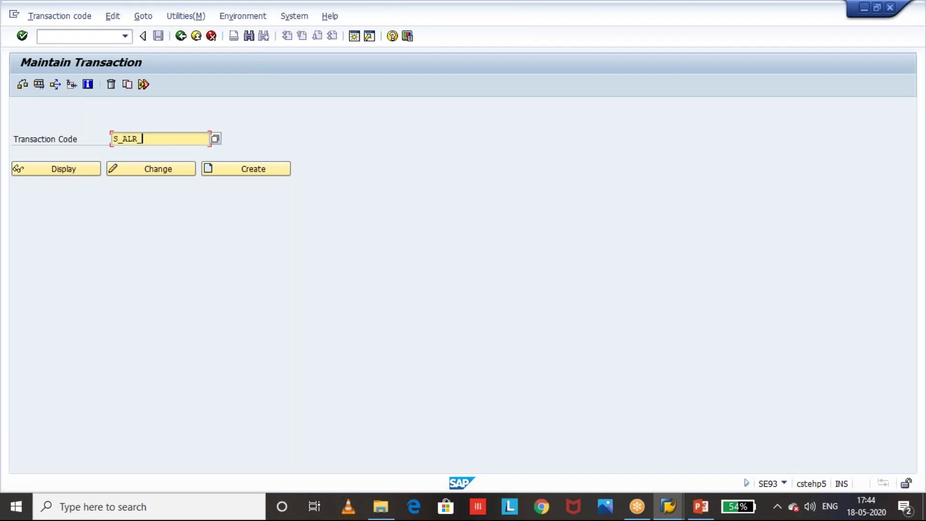
type("*")
key("F4")
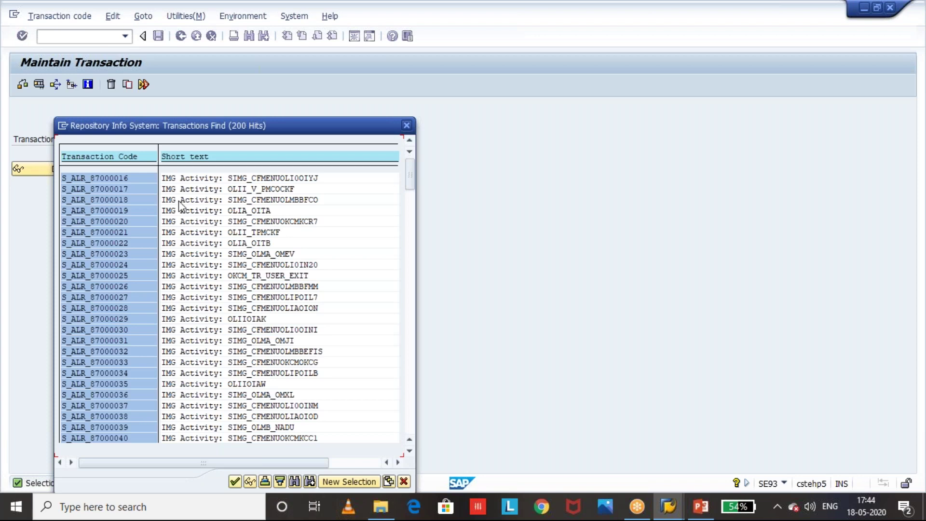
left_click(330, 482)
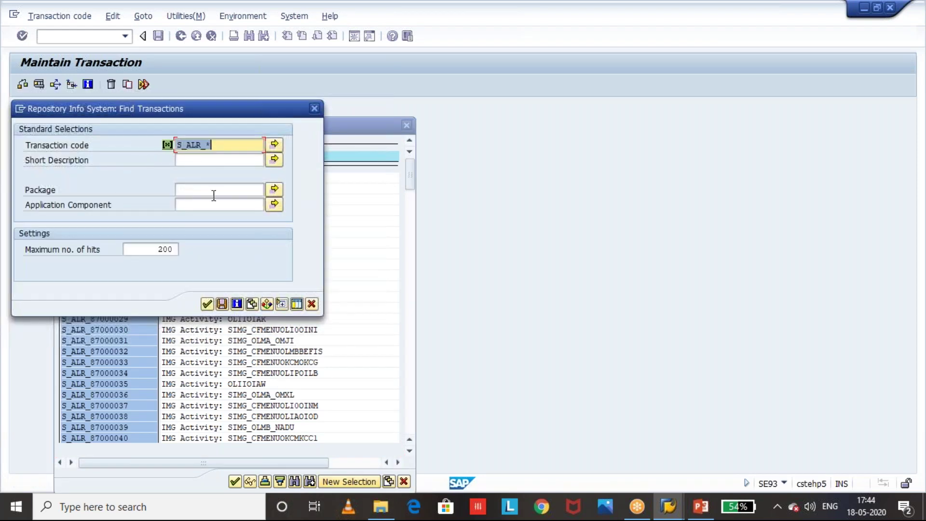
Filter the S_ALR_* search by short description *ACCOUNT*, which finds no matches
left_click(206, 163)
type("*")
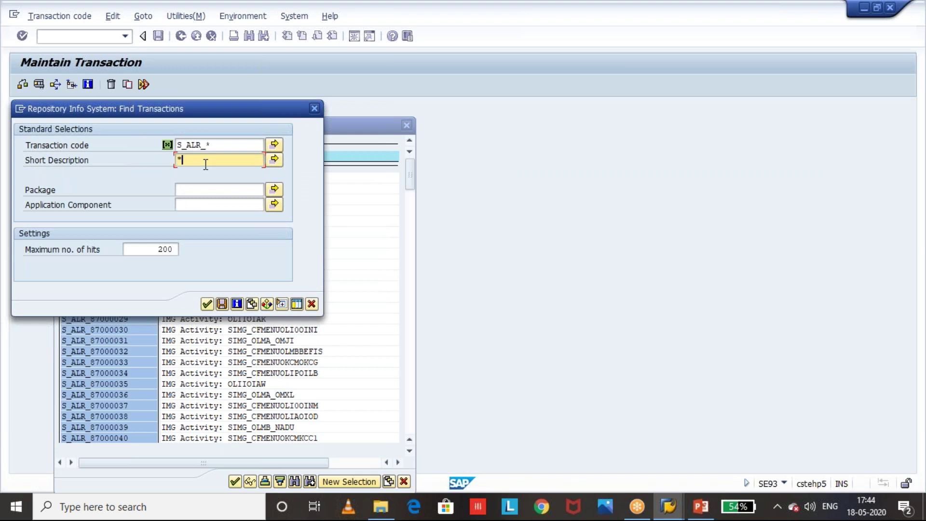
type("ACCOUNT*")
key("Return")
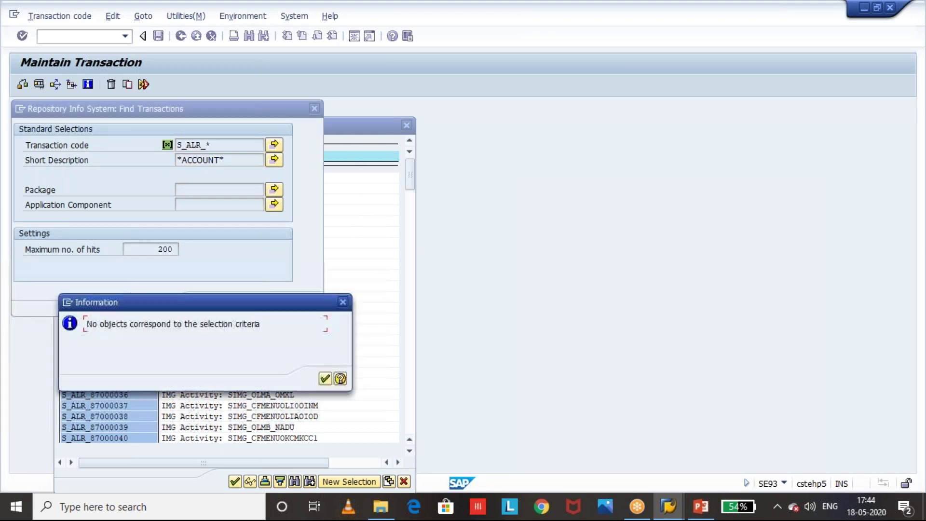
key("Return")
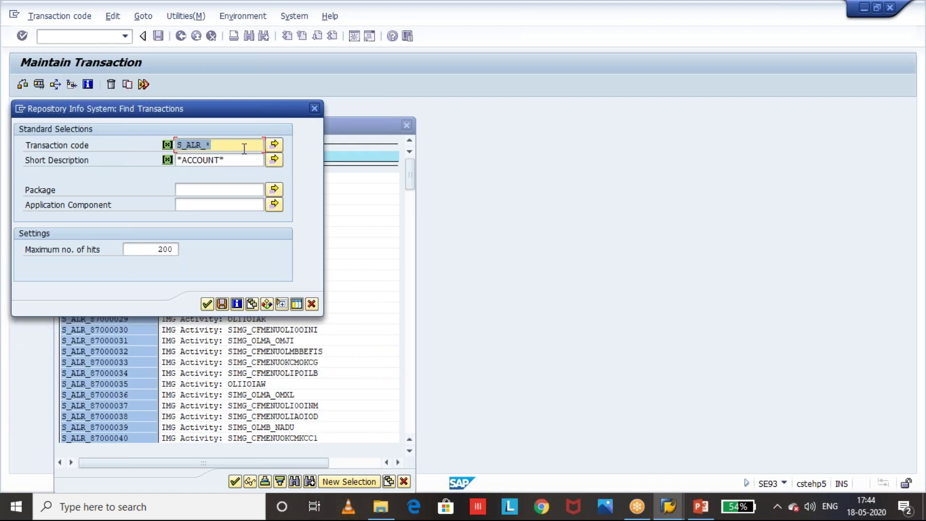
key("alt+Tab")
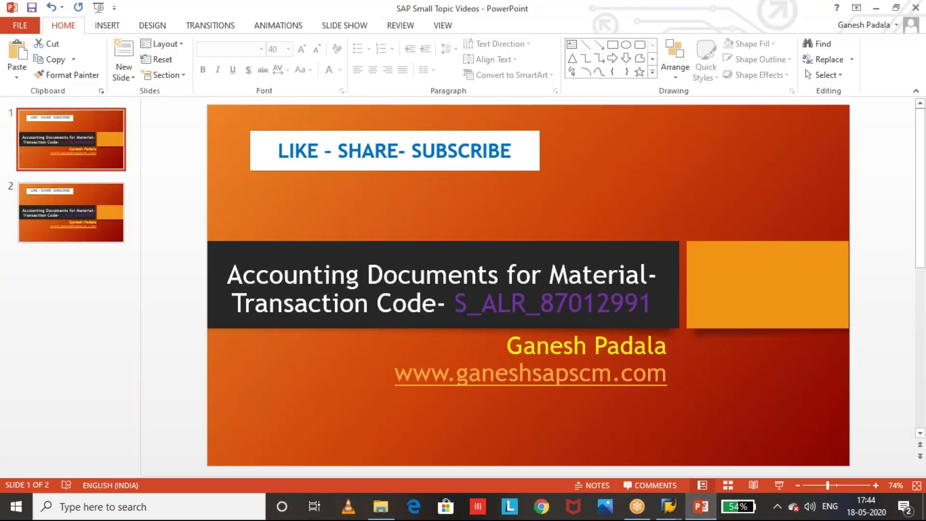
key("alt+Tab")
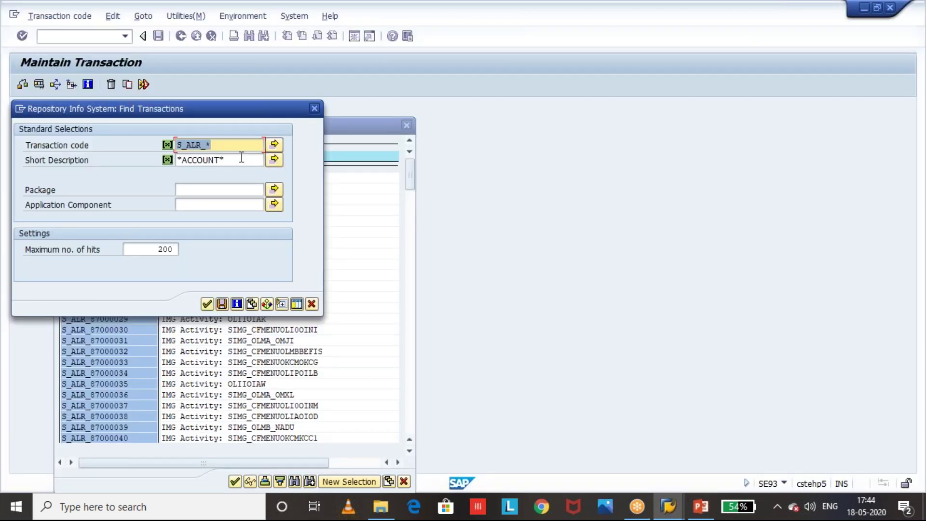
Clear the description and search again with *account*, returning 4 hits
left_click(242, 159)
key("BackSpace")
key("BackSpace")
key("BackSpace")
key("BackSpace")
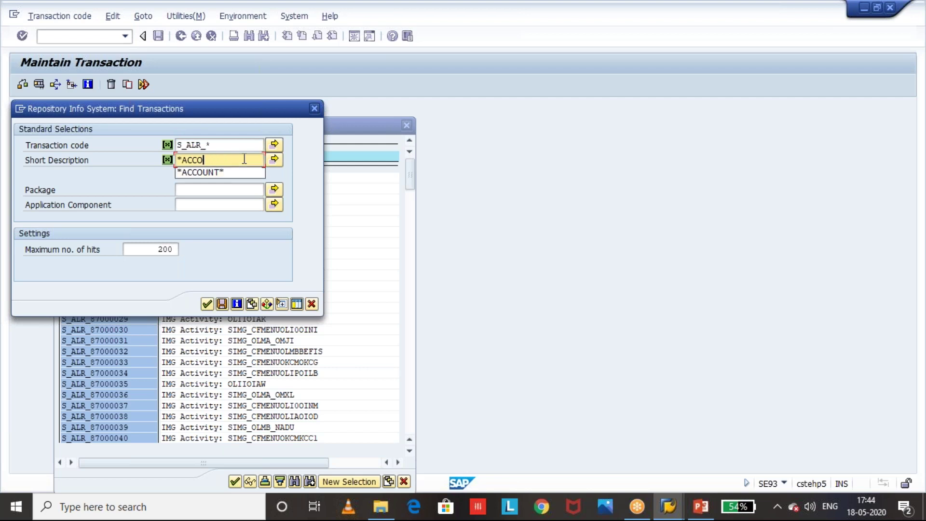
key("BackSpace")
key("BackSpace")
key("BackSpace")
key("BackSpace")
key("BackSpace")
left_click(235, 158)
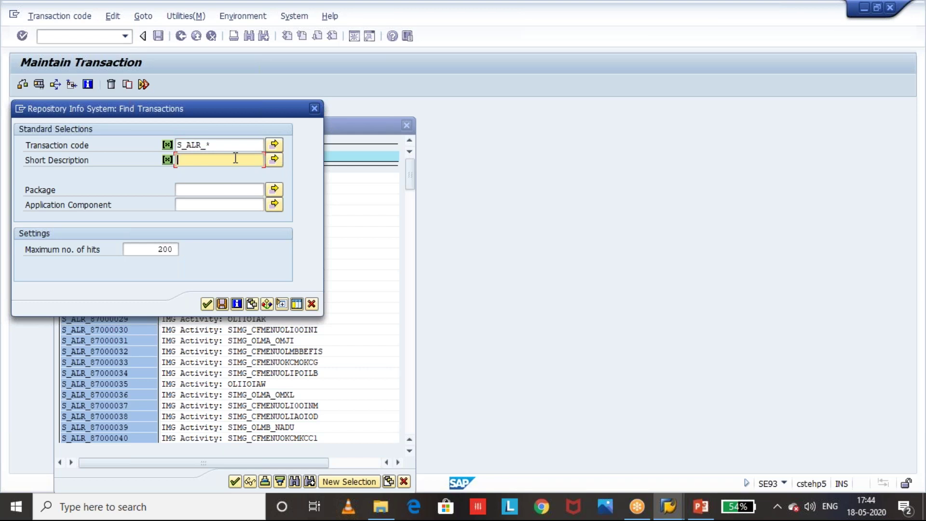
type("*")
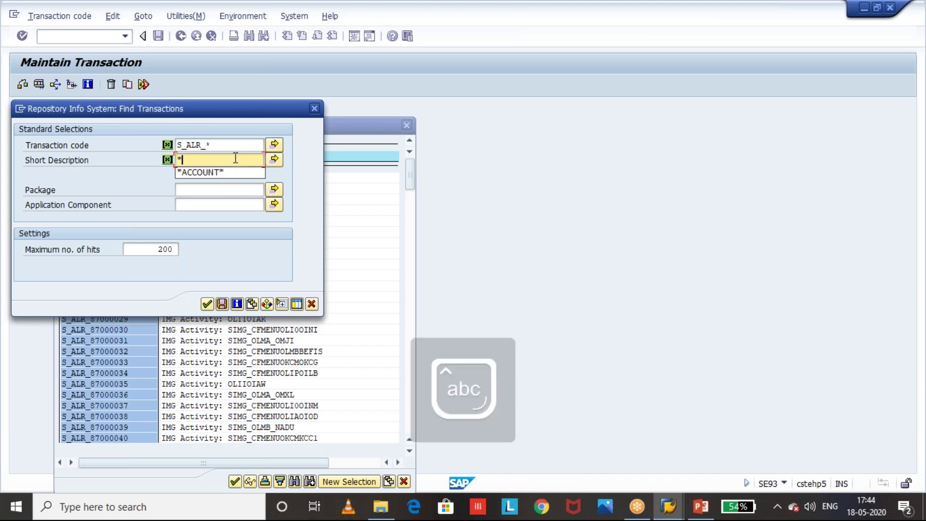
type("account*")
key("Return")
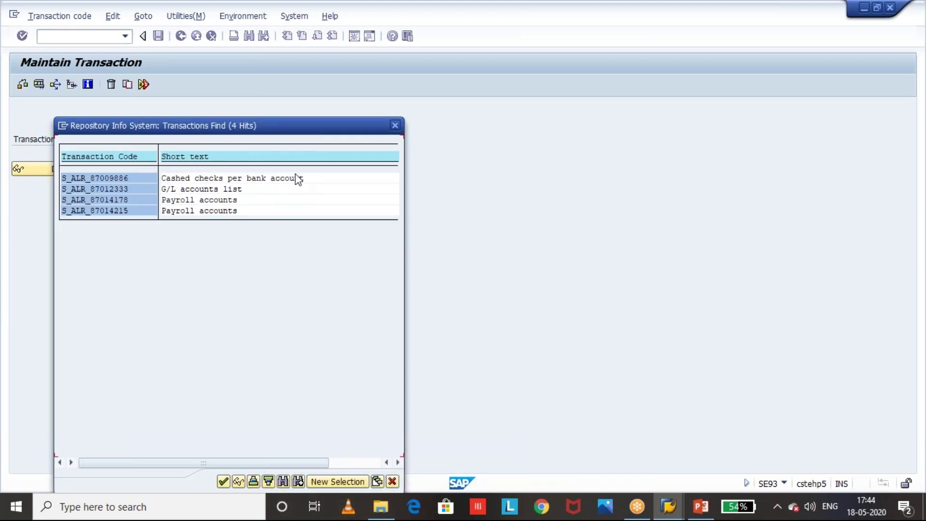
Close the hit list and paste S_ALR_87012991 from the slide title into Transaction Code
left_click(395, 120)
left_click(174, 140)
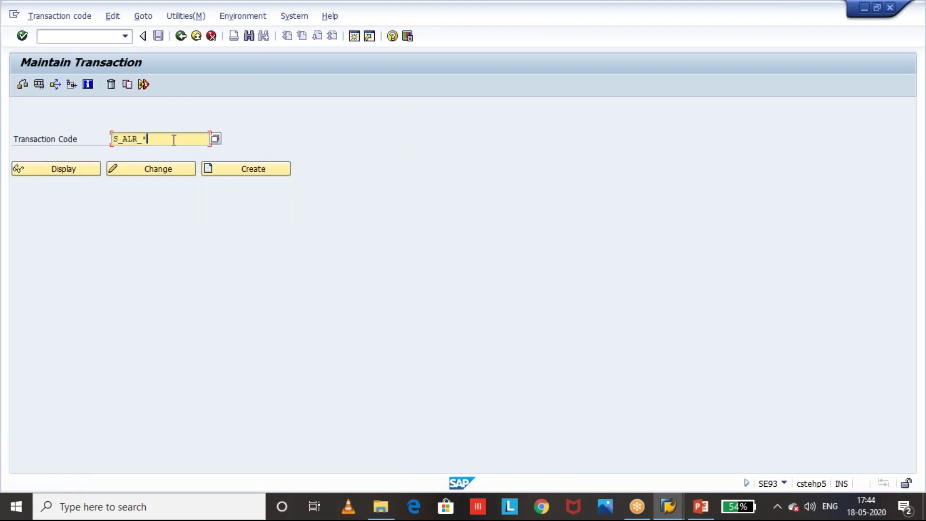
key("BackSpace")
key("alt+Tab")
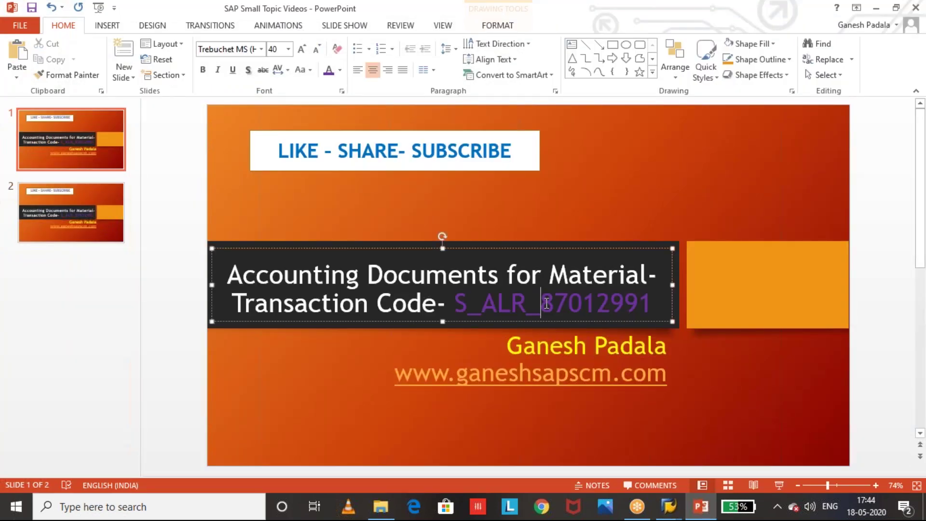
left_click_drag(541, 301, 665, 313)
key("ctrl+c")
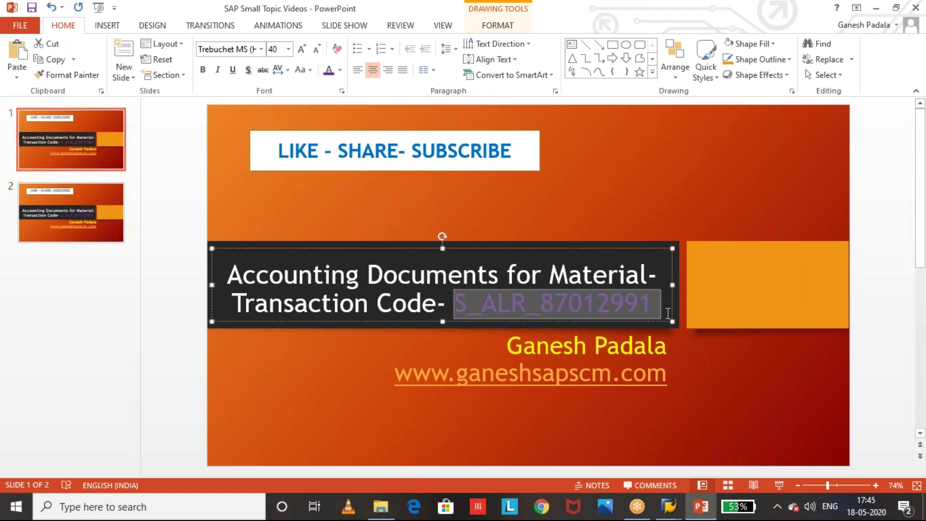
key("alt+Tab")
key("ctrl+a")
key("ctrl+v")
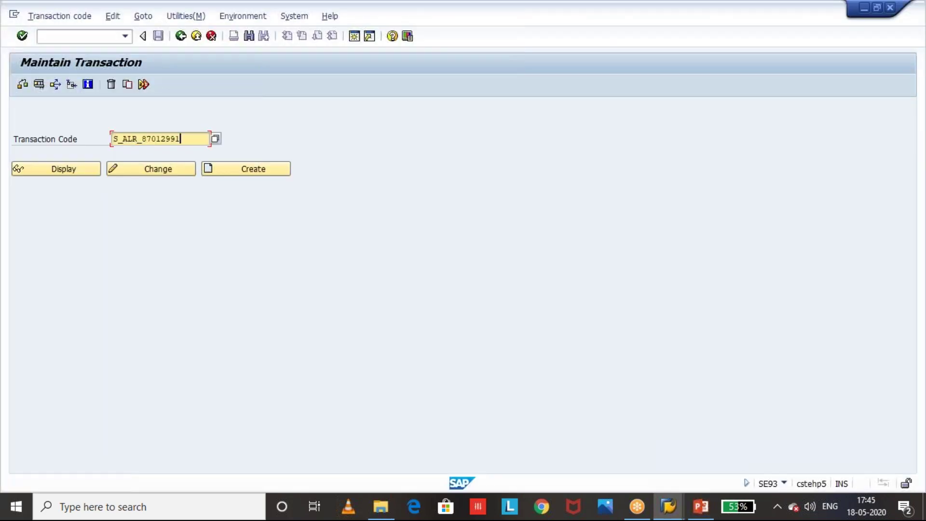
Display S_ALR_87012991, copy its text 'Accounting Documents for Material', and return
key("ctrl+a")
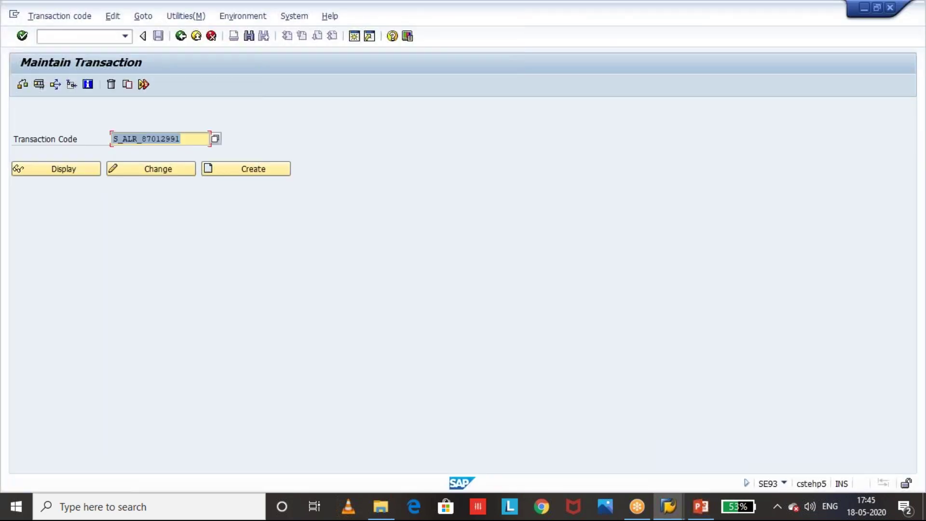
left_click(76, 164)
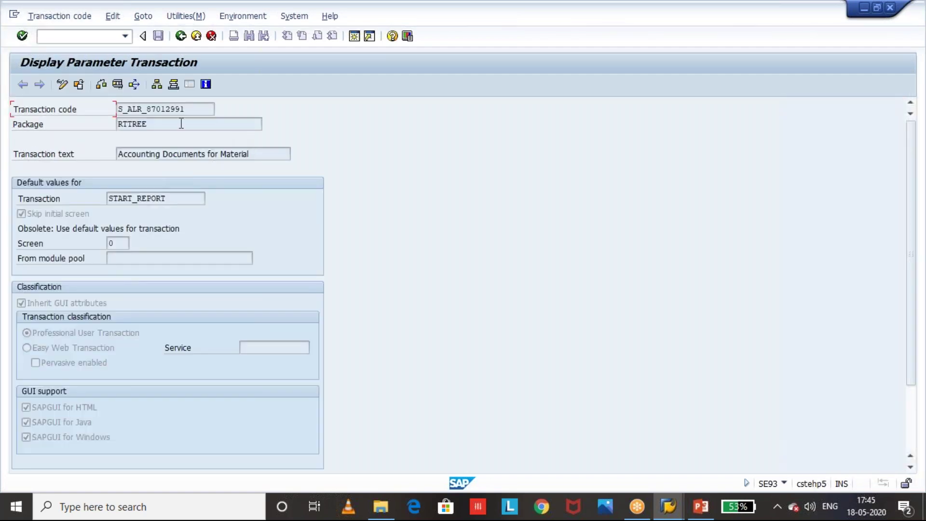
left_click_drag(268, 150, 117, 155)
key("ctrl+c")
left_click(181, 36)
Change the transaction code back to S_ALR_* and list the matching transactions
left_click(187, 139)
key("BackSpace")
key("BackSpace")
key("BackSpace")
key("BackSpace")
key("BackSpace")
key("BackSpace")
key("BackSpace")
key("BackSpace")
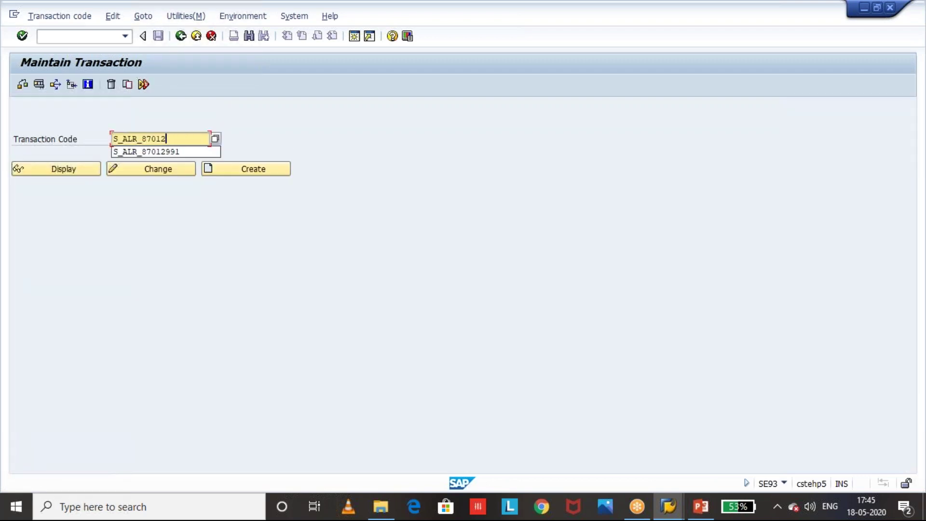
type("*")
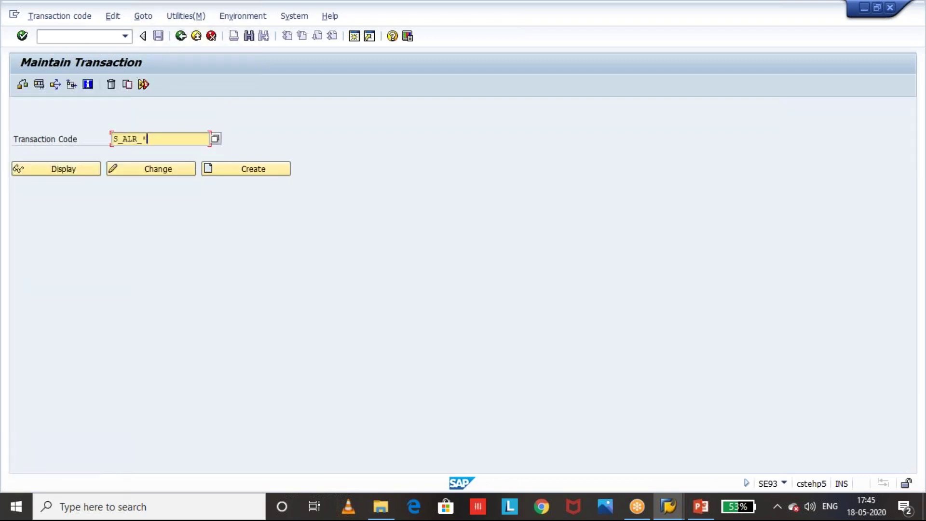
key("F4")
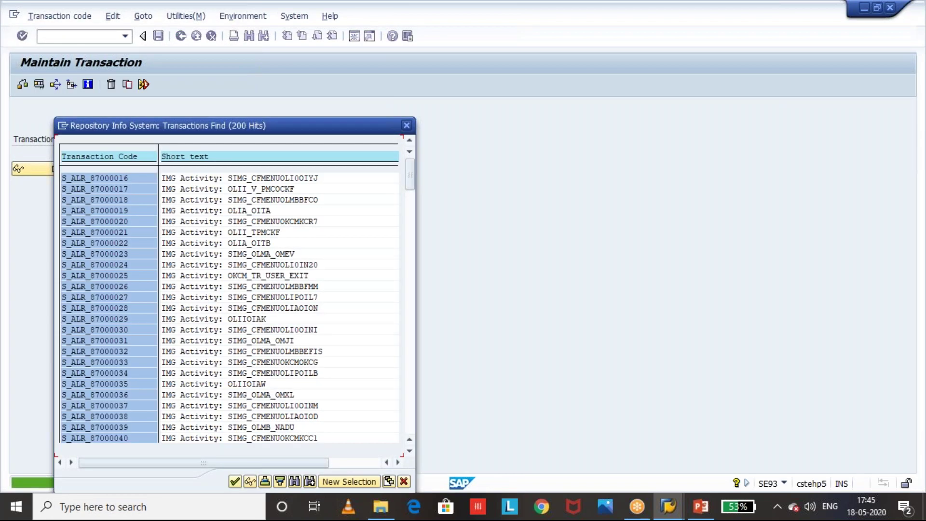
left_click(337, 481)
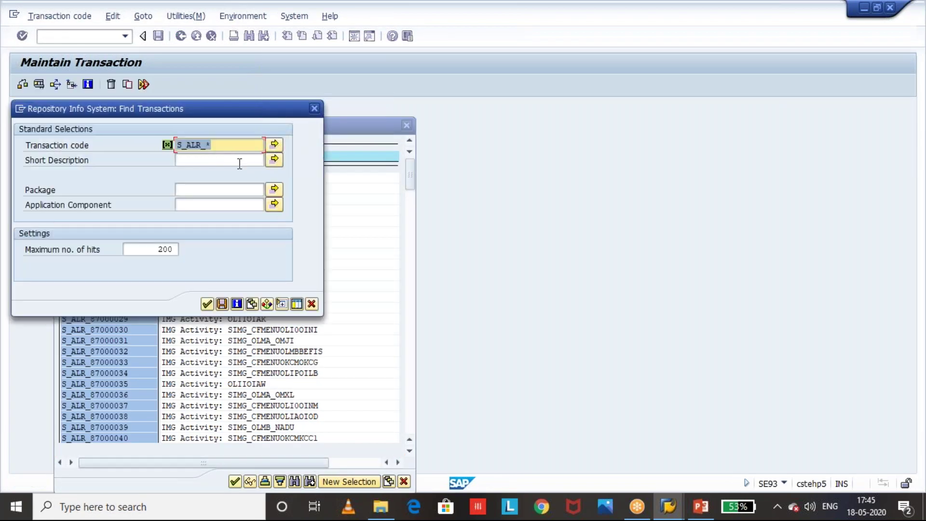
Search by short description 'Accounting Documents for Material', finding only S_ALR_87012991
left_click(226, 159)
type("*doc")
key("BackSpace")
key("BackSpace")
key("BackSpace")
key("BackSpace")
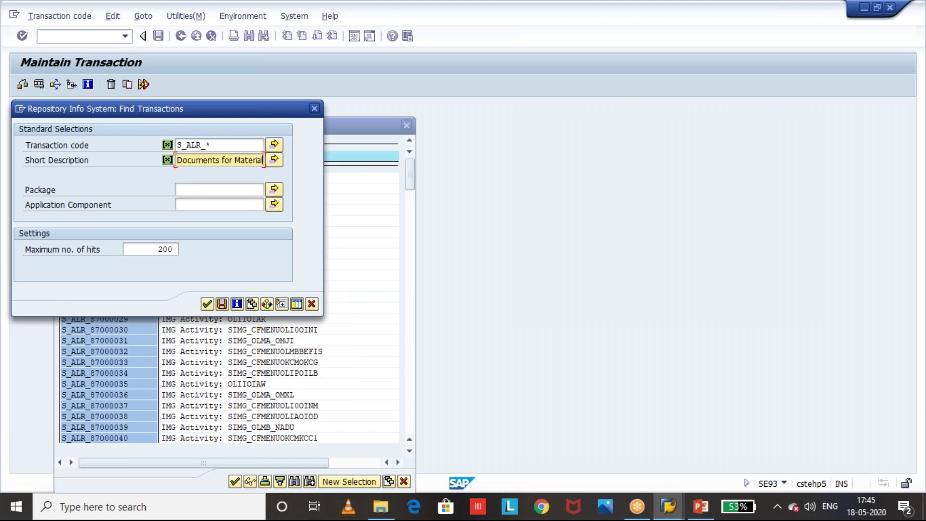
key("ctrl+v")
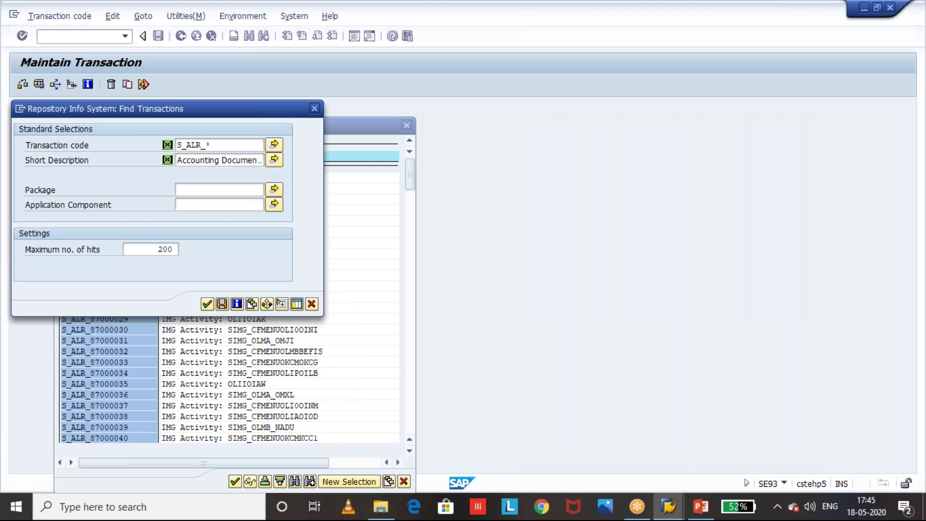
key("Return")
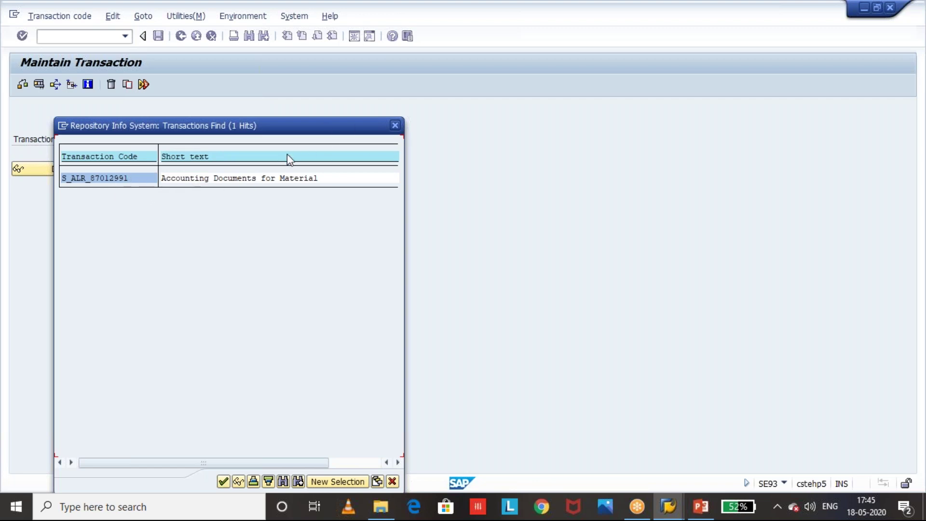
left_click(318, 481)
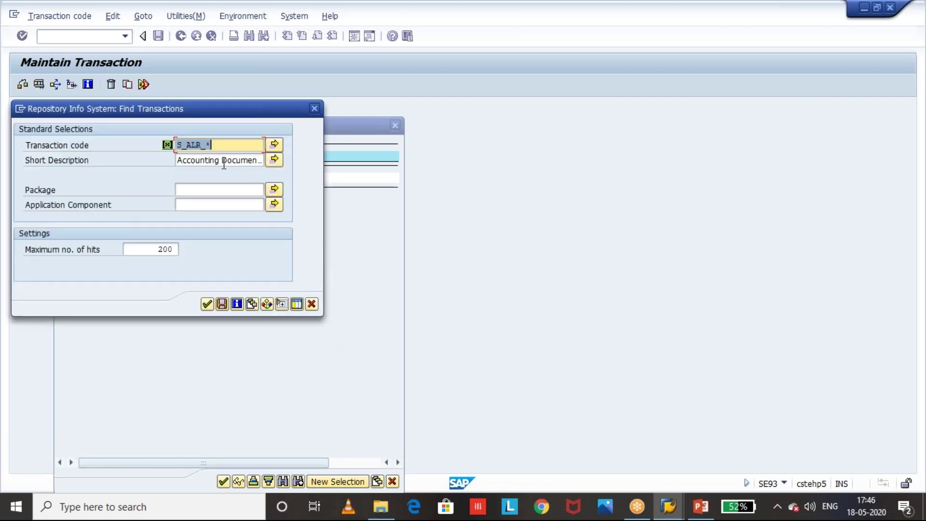
Search with short description *documents*, which returns no results, then clear it
left_click(224, 163)
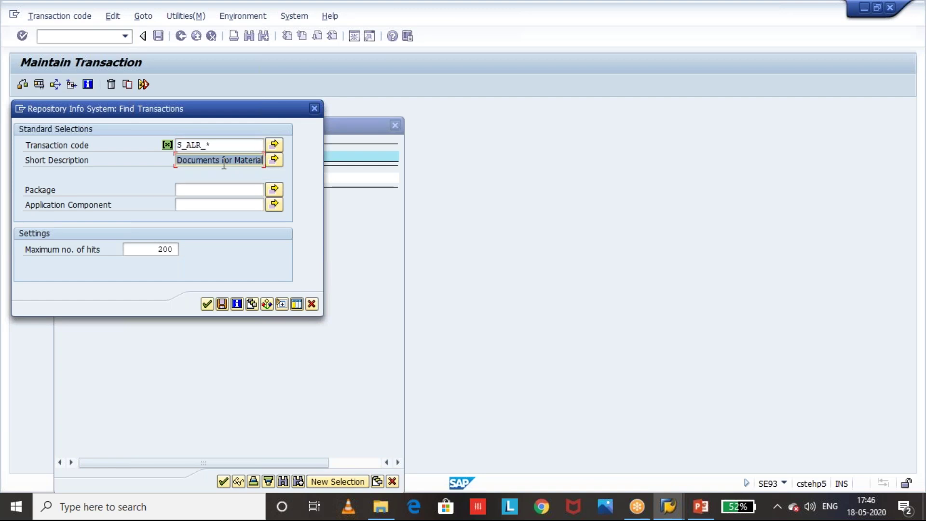
type("*docu")
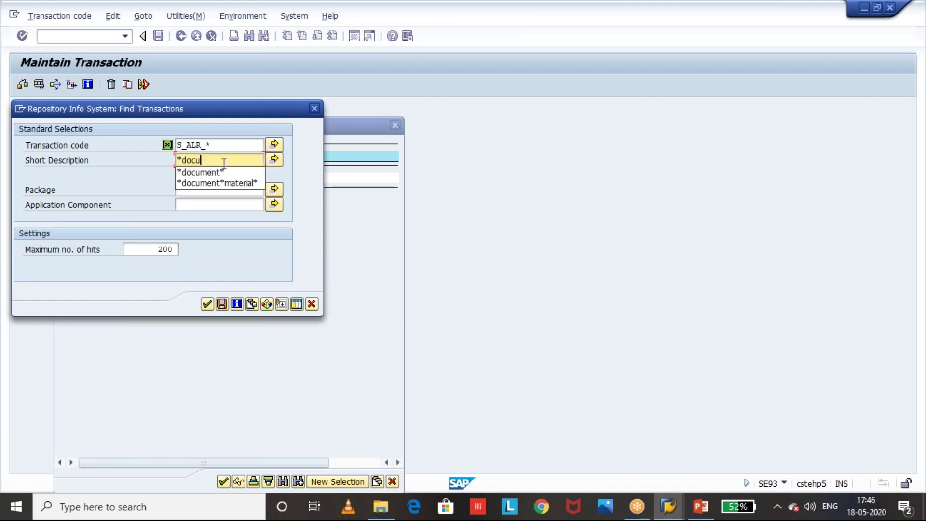
type("ments*")
key("Return")
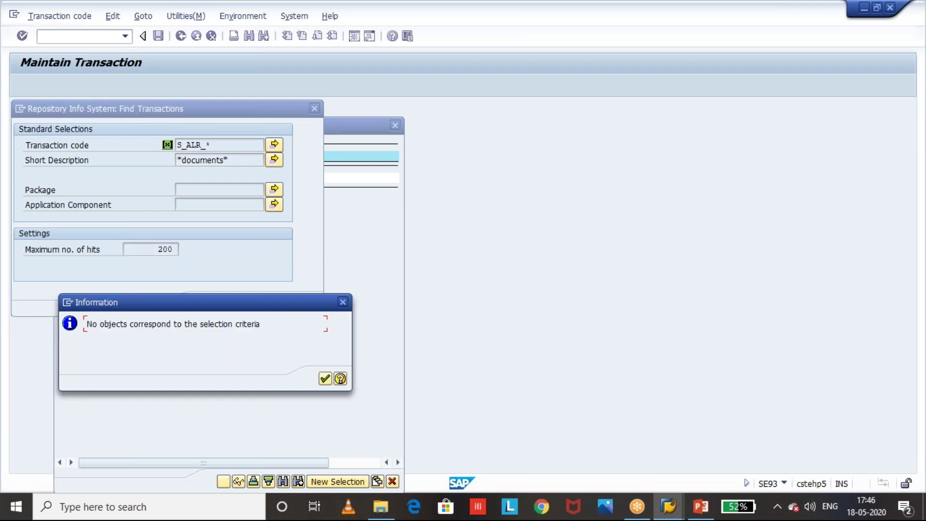
key("Return")
left_click(227, 162)
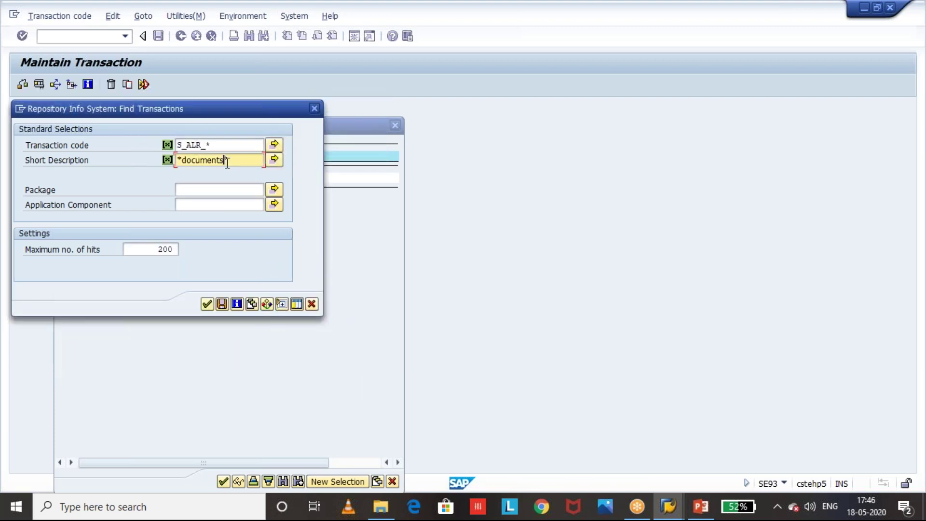
key("BackSpace")
key("BackSpace")
key("BackSpace")
key("BackSpace")
key("BackSpace")
key("BackSpace")
key("BackSpace")
key("BackSpace")
key("BackSpace")
key("BackSpace")
key("BackSpace")
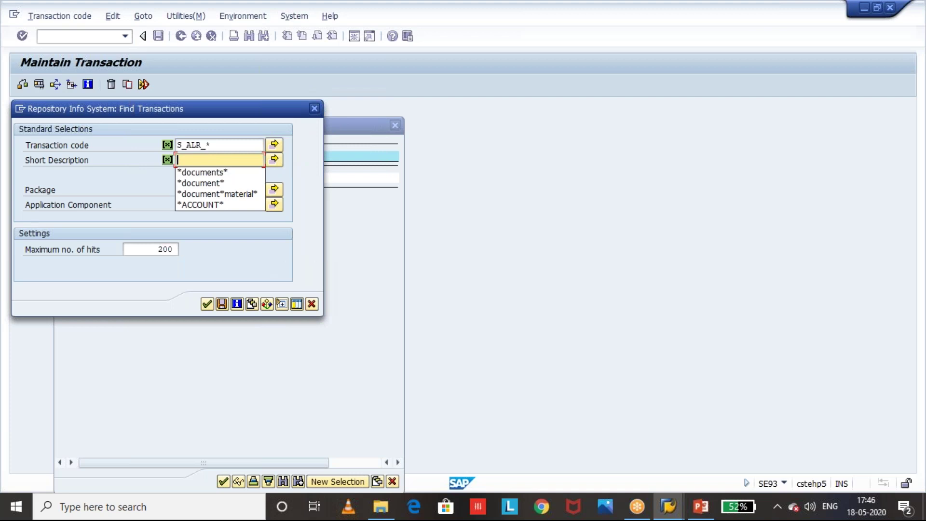
Retry *documents* through Multiple Selection, still getting no results
left_click(273, 164)
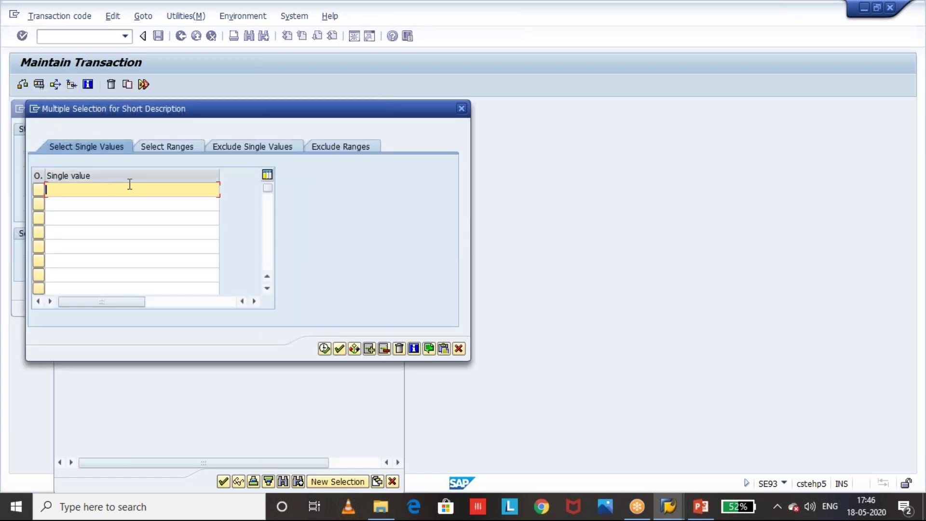
type("*documents*")
key("F8")
key("F8")
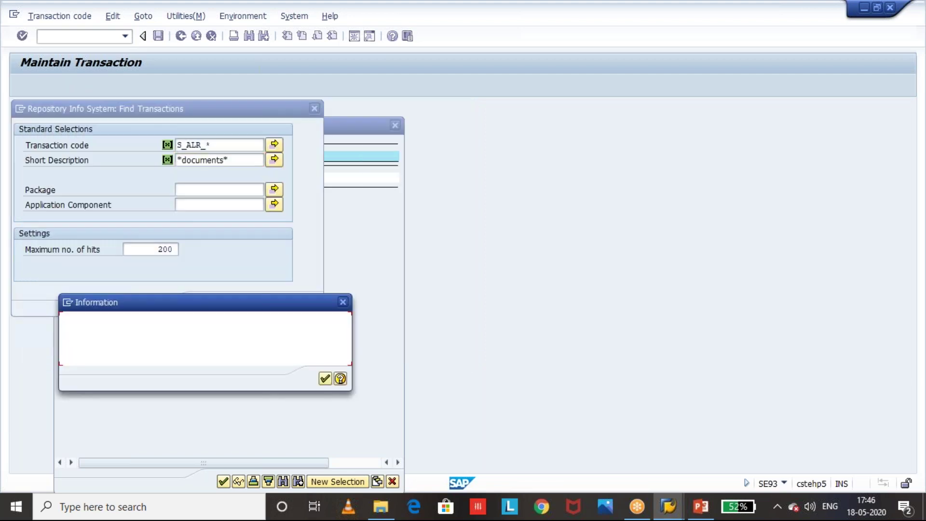
key("Return")
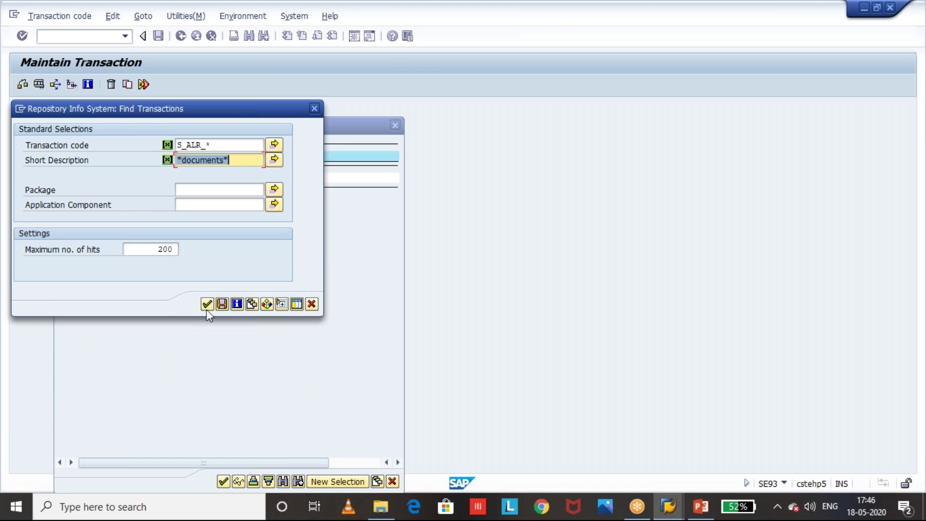
left_click(207, 305)
key("Return")
Re-run the search with 'Accounting Documents for Material' and close the single-hit list
key("Delete")
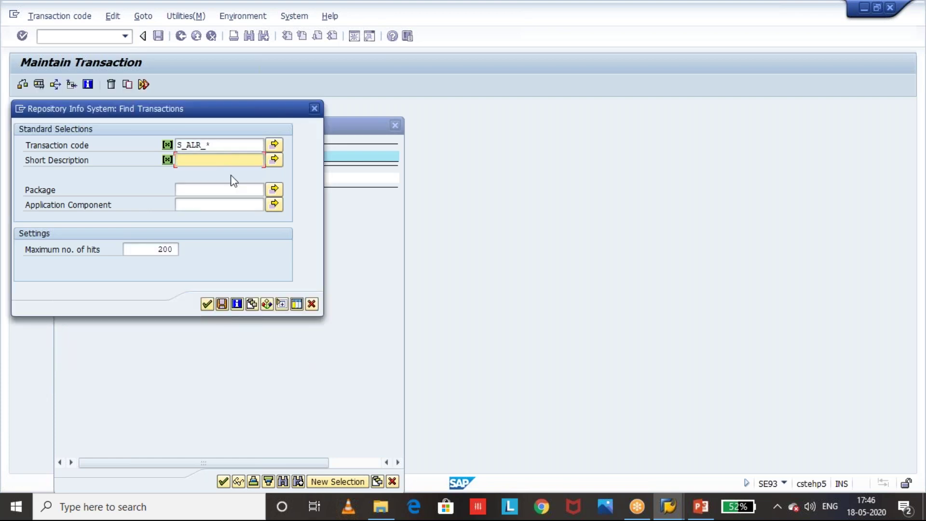
type("Documents for Material")
key("Return")
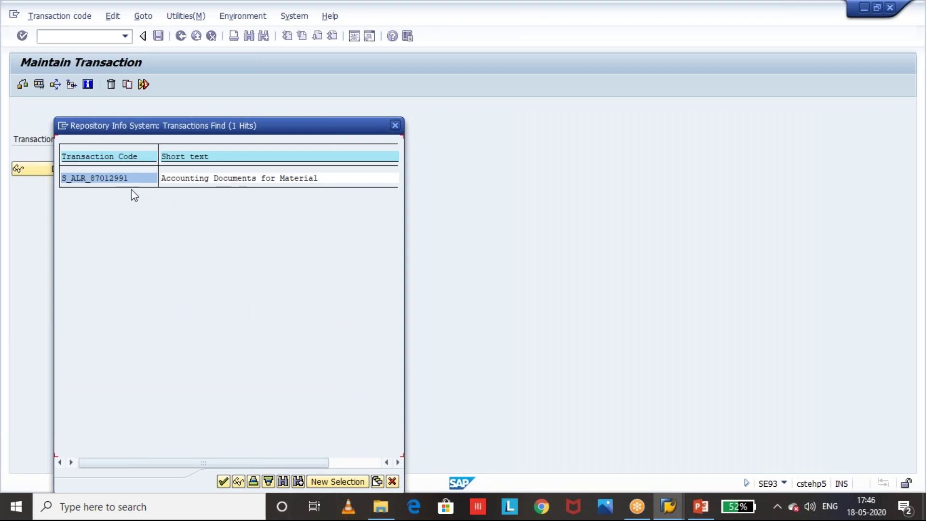
left_click(396, 125)
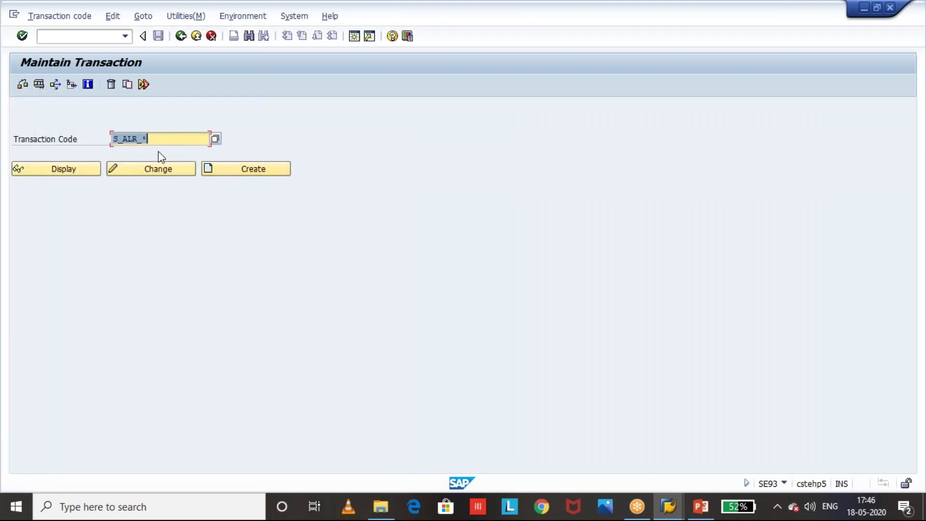
List the S_ALR_* transactions again, cancel the new selection, and close the 200-hit list
key("F4")
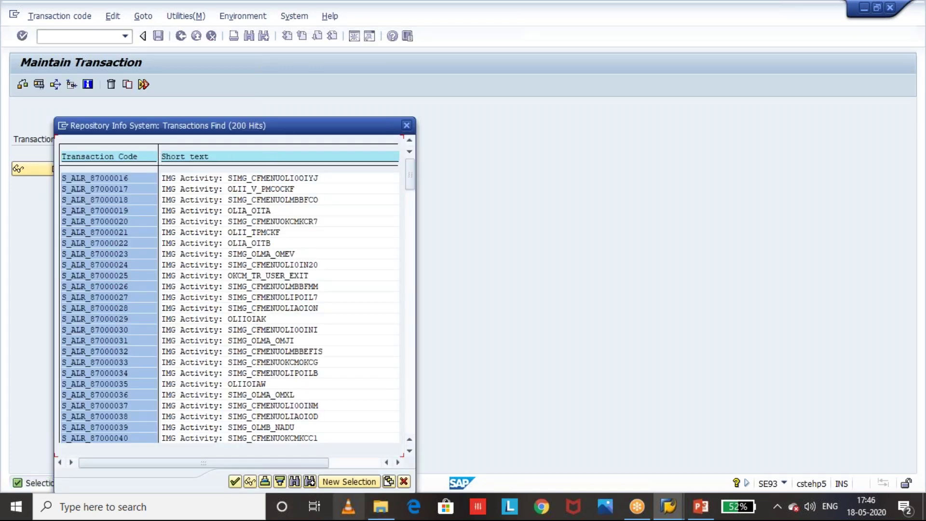
left_click(340, 481)
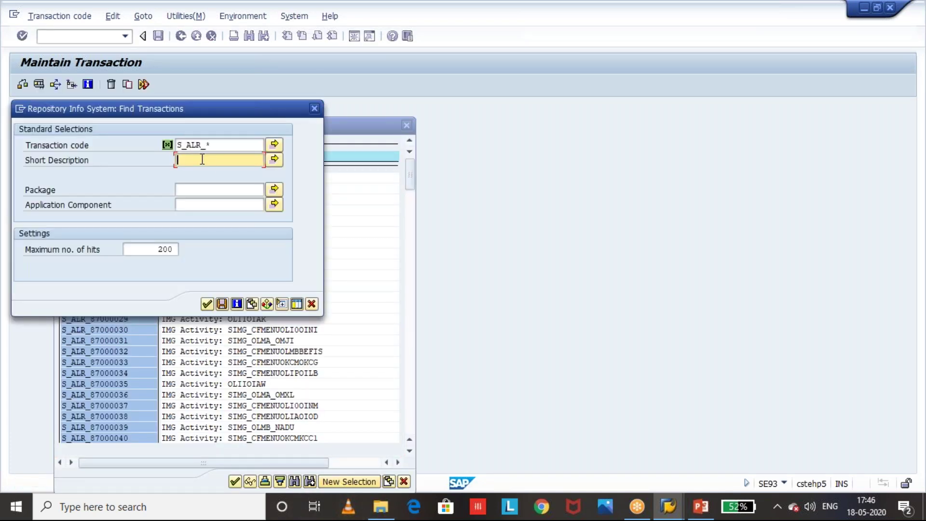
left_click(216, 189)
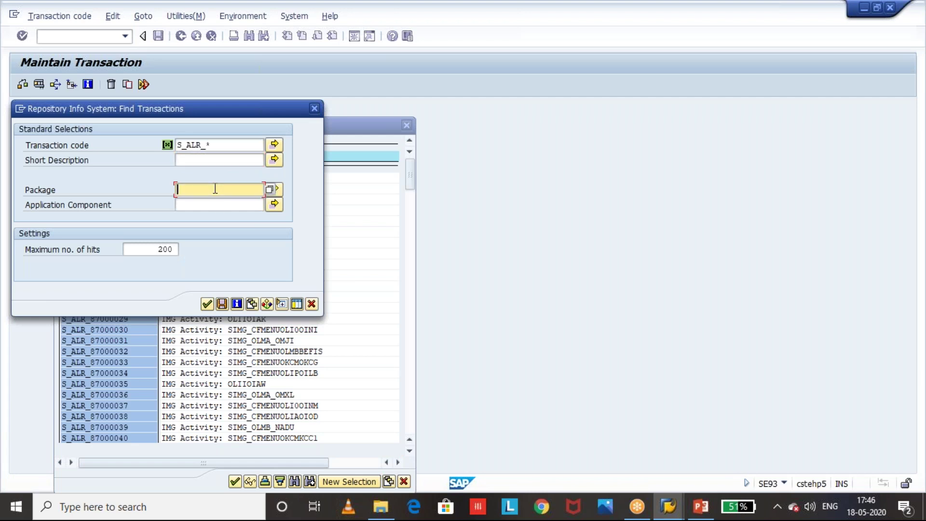
left_click(237, 144)
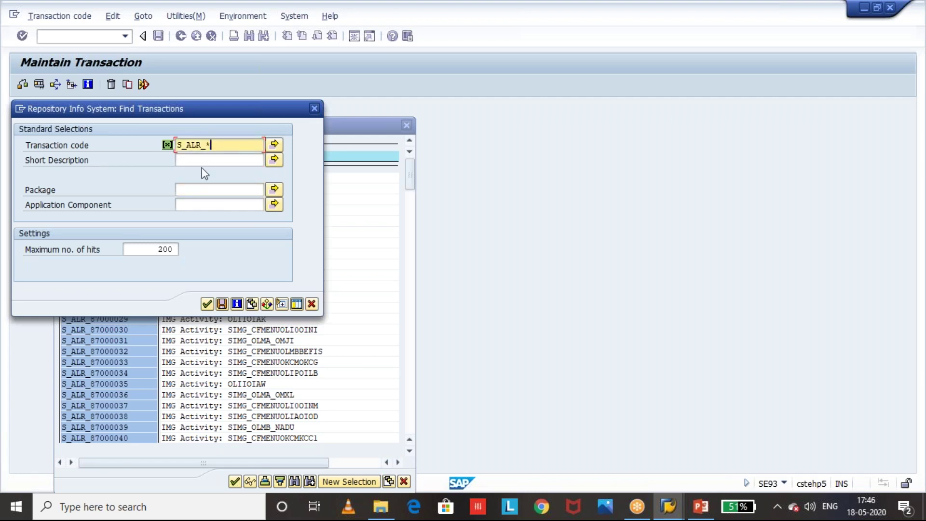
left_click(194, 158)
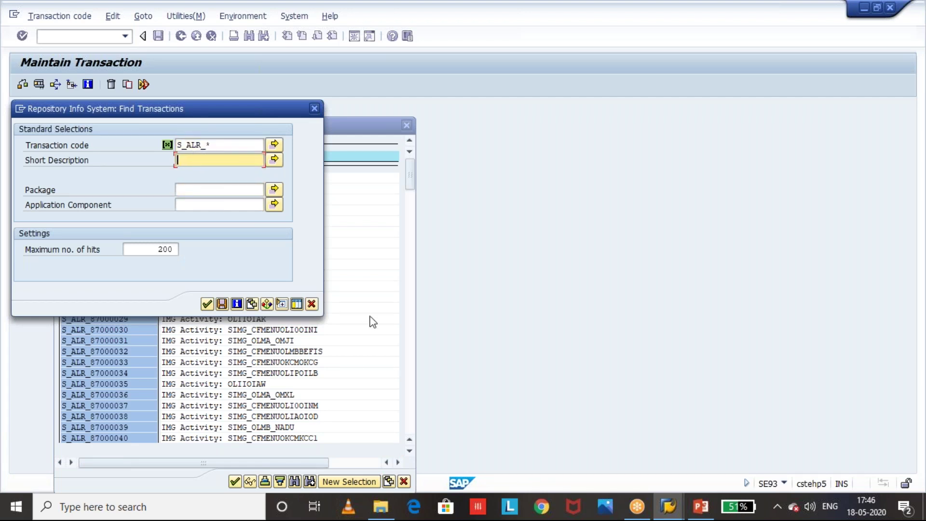
left_click(312, 304)
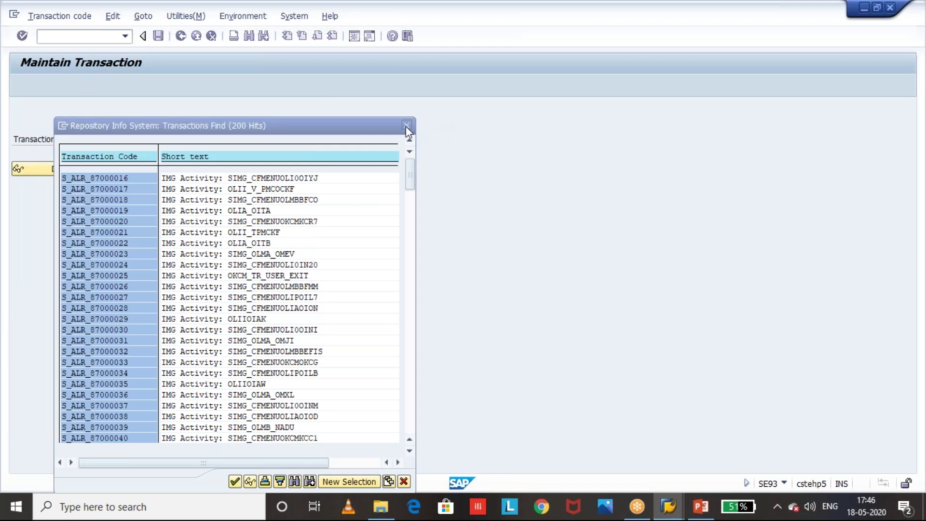
left_click(406, 126)
Go to the SAP Easy Access report selection menu with /nsap1
type("/nsap1")
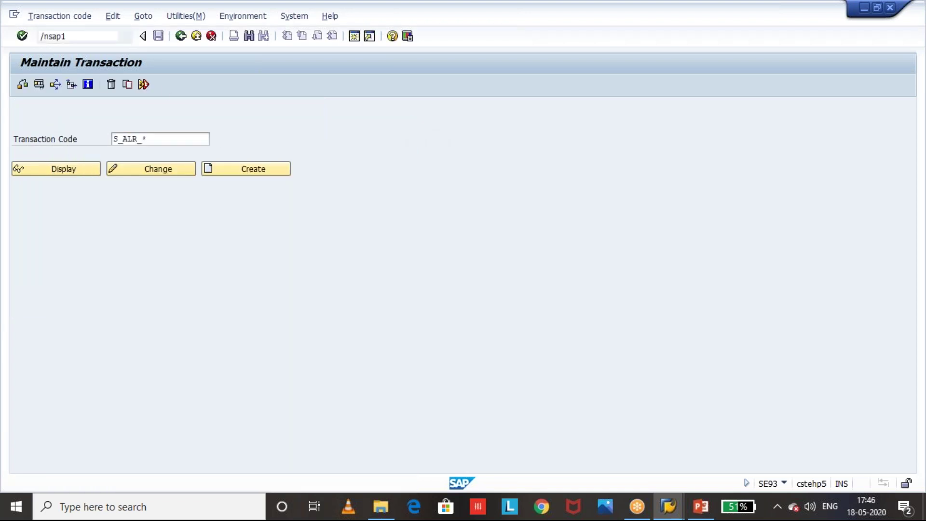
key("Return")
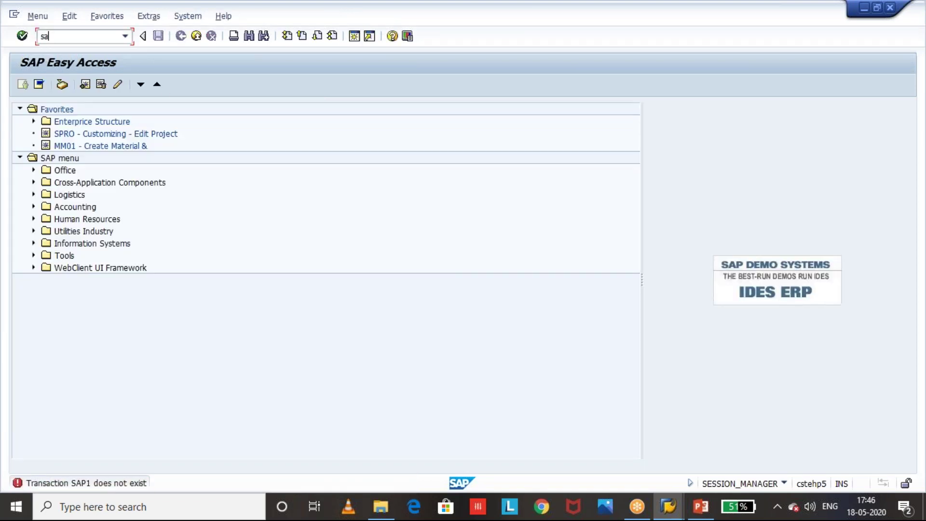
key("Return")
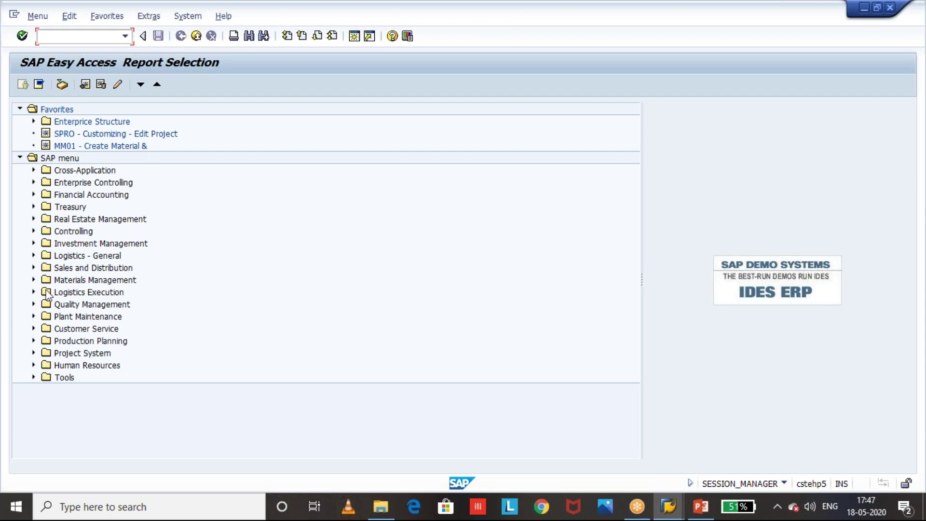
Search the menu tree for the S_ALR reports, then collapse the Controlling folder
key("ctrl+f")
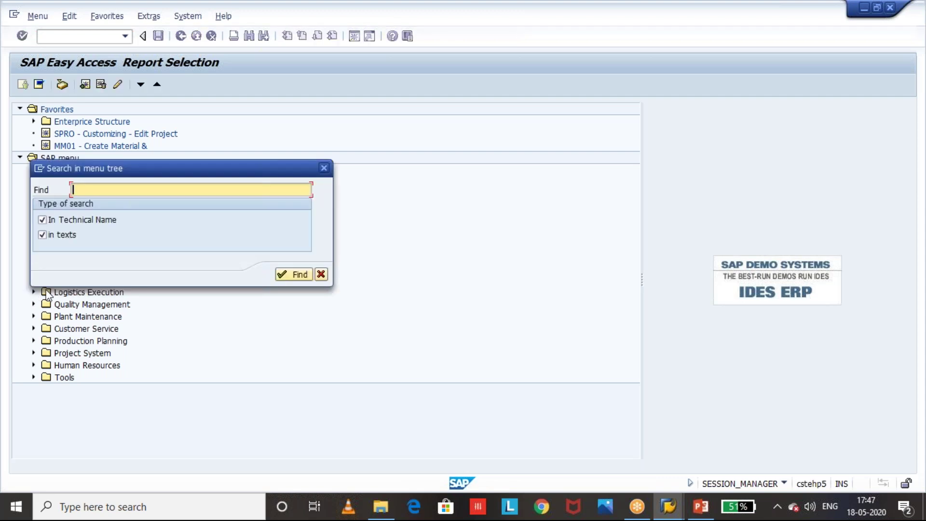
type("s_a")
type("kr")
key("Return")
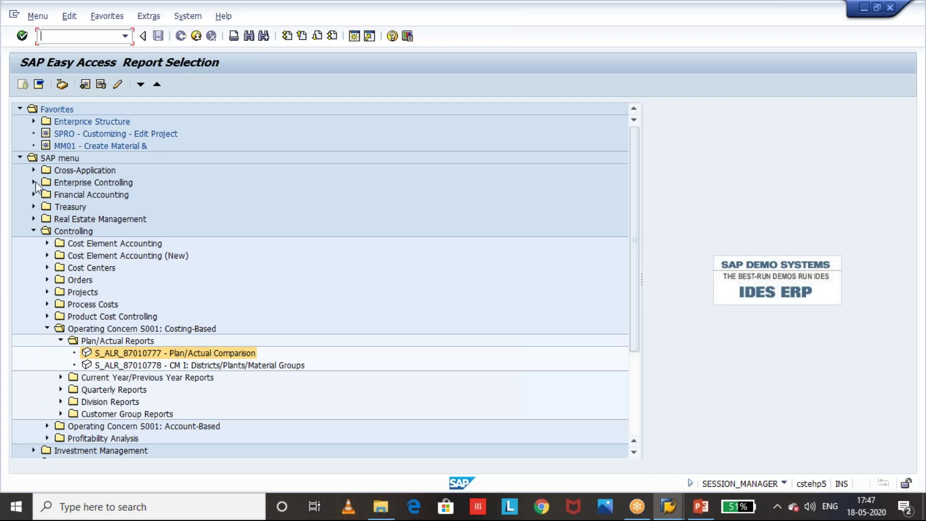
left_click(31, 230)
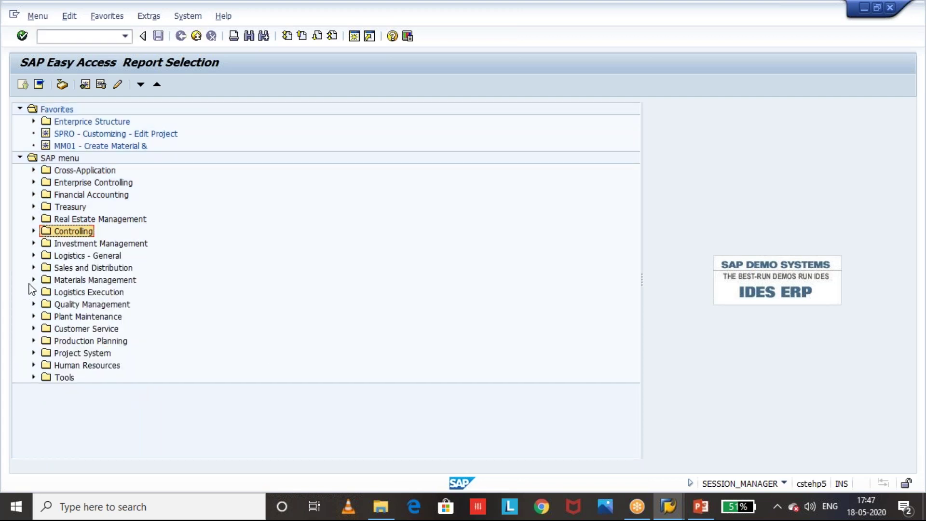
Expand Materials Management and Inventory Management to browse MMBE Stock Overview and material analyses
left_click(32, 281)
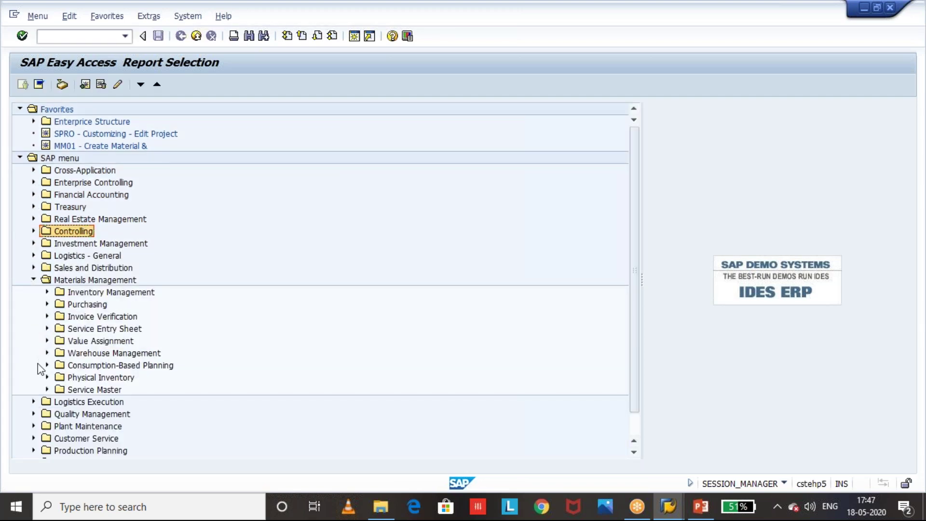
left_click(47, 292)
left_click(167, 393)
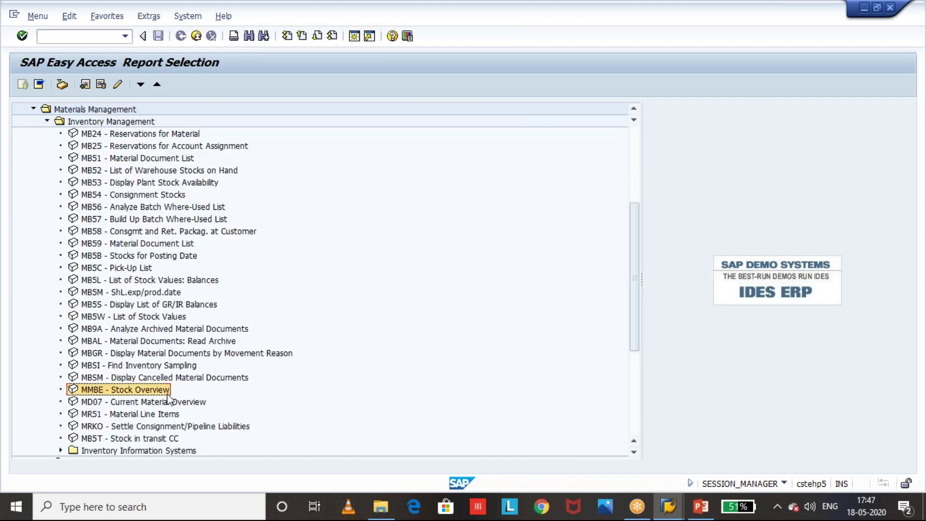
left_click(61, 451)
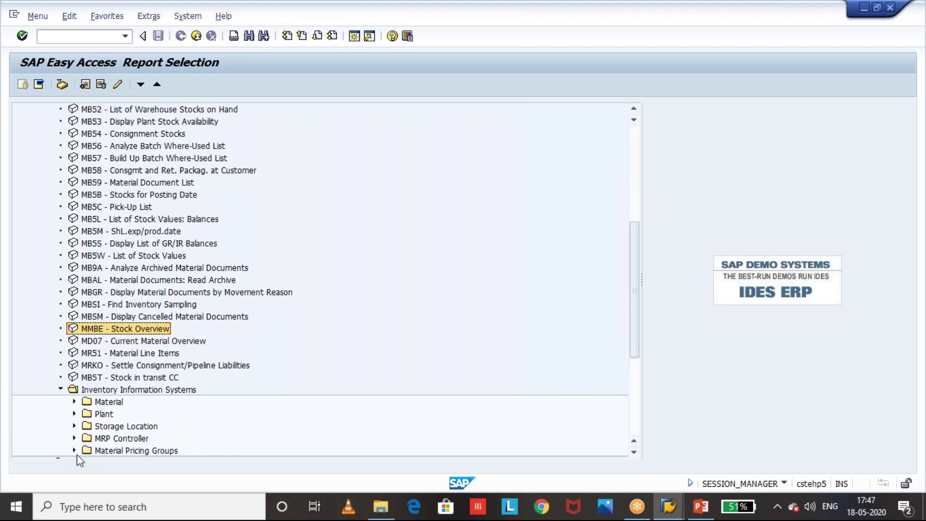
left_click(74, 402)
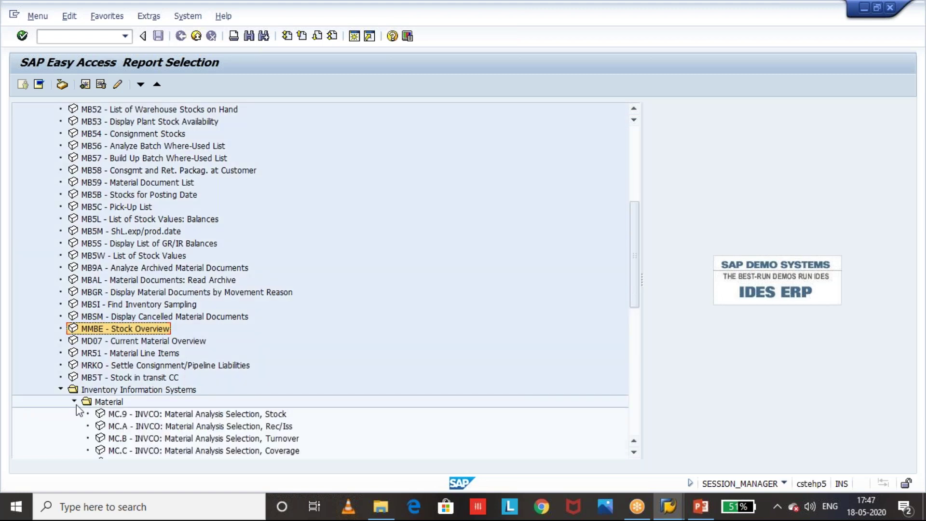
left_click(74, 402)
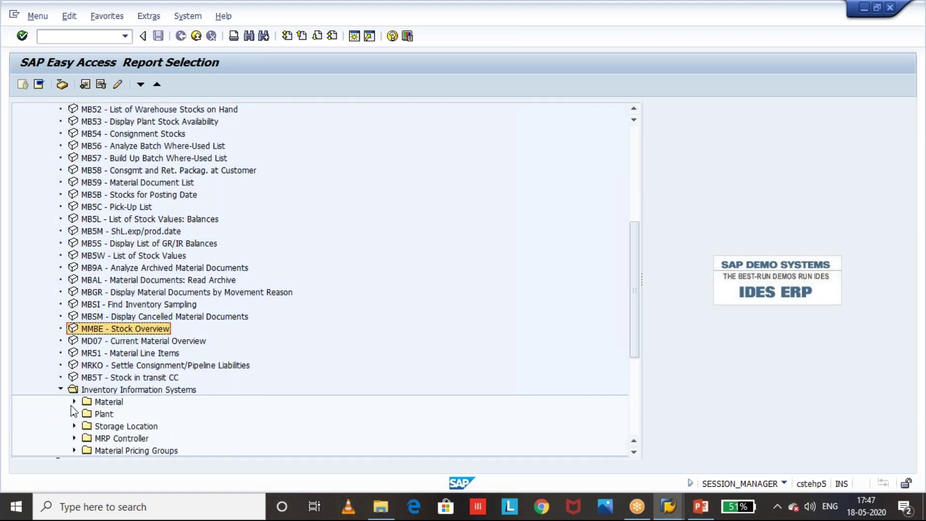
Collapse the Inventory and Materials Management folders to top level and open the menu-tree search
left_click(60, 389)
key("Up")
key("Up")
key("Up")
key("Up")
key("Up")
key("Up")
key("Up")
key("Up")
key("Up")
key("Up")
key("Up")
key("Up")
key("Up")
key("Up")
key("Up")
key("Up")
key("Up")
key("Up")
key("Up")
key("Up")
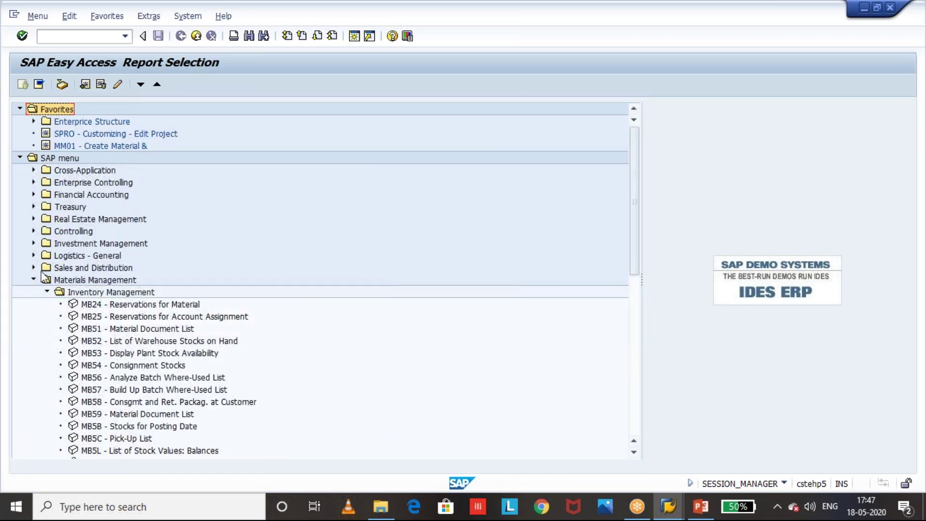
left_click(46, 293)
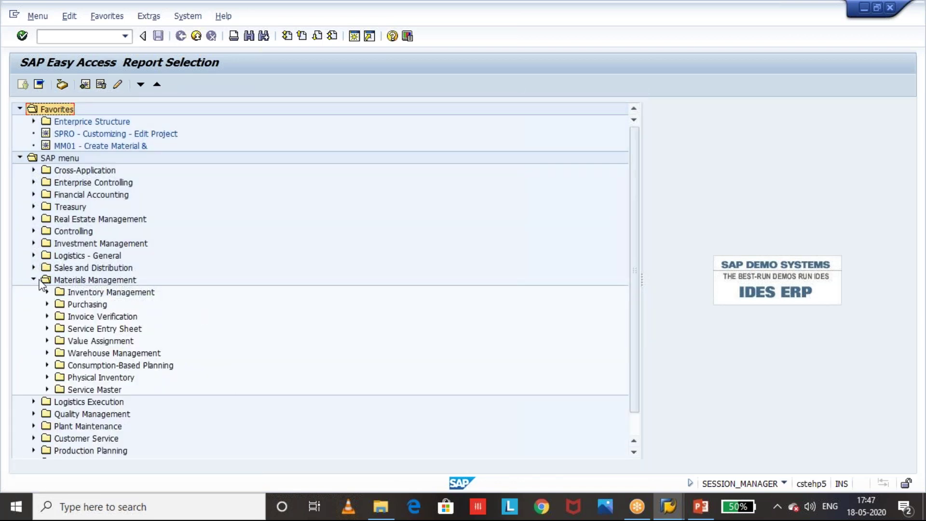
left_click(34, 280)
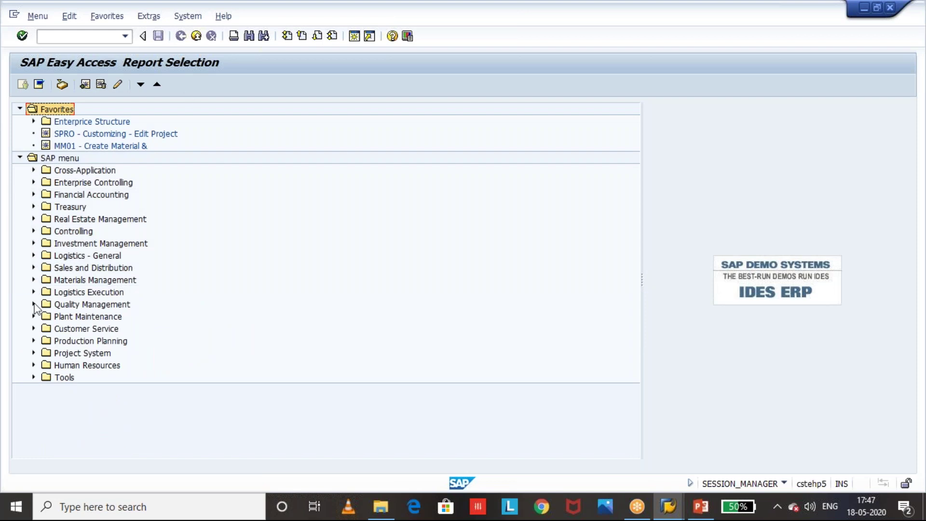
key("ctrl+f")
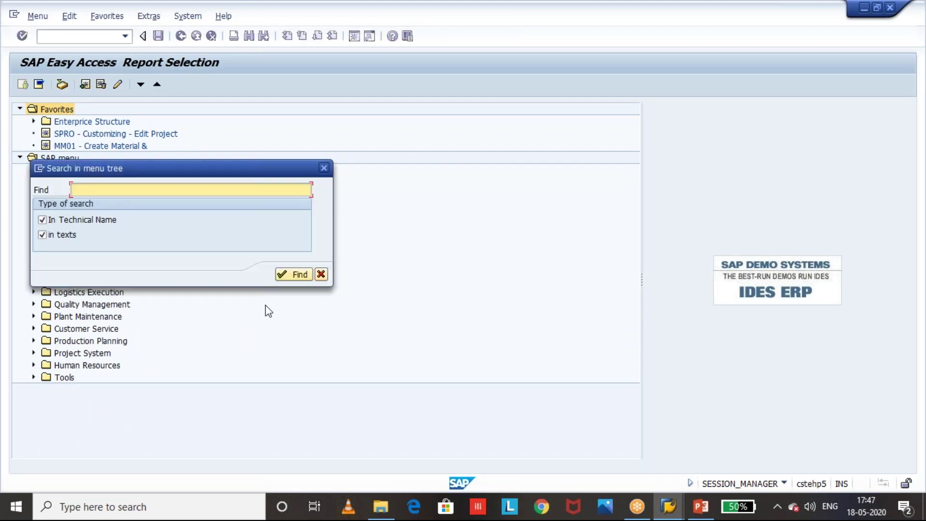
Find 'Accounting Documents for Material' in the menu tree and launch S_ALR_87012991
type("Accounting Documents for Material")
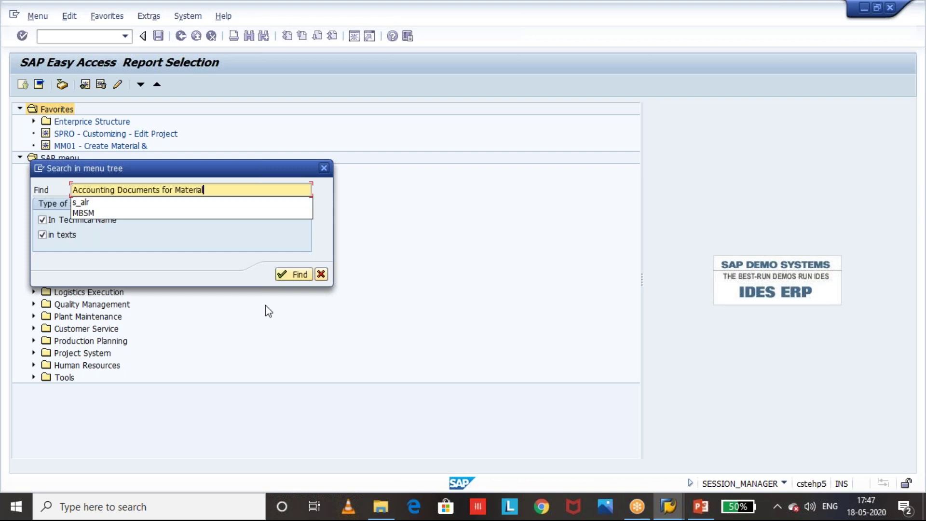
key("Return")
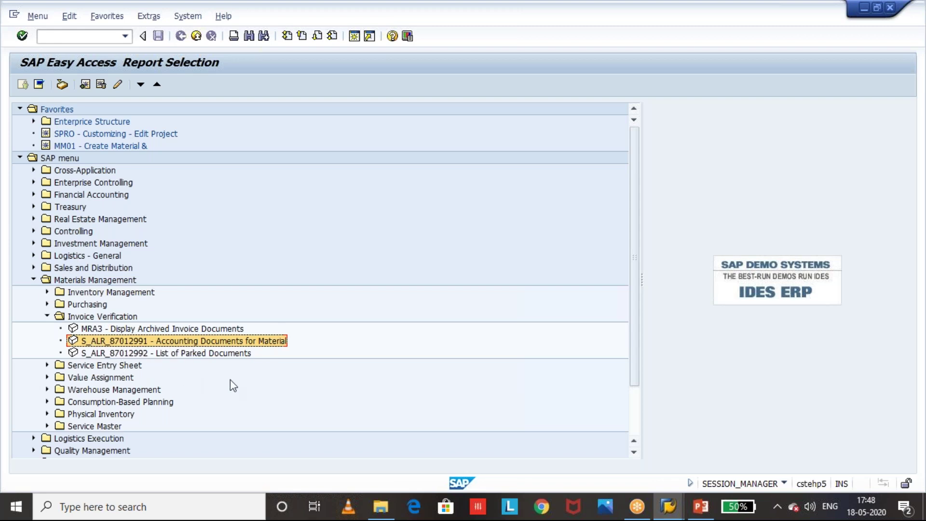
double_click(151, 347)
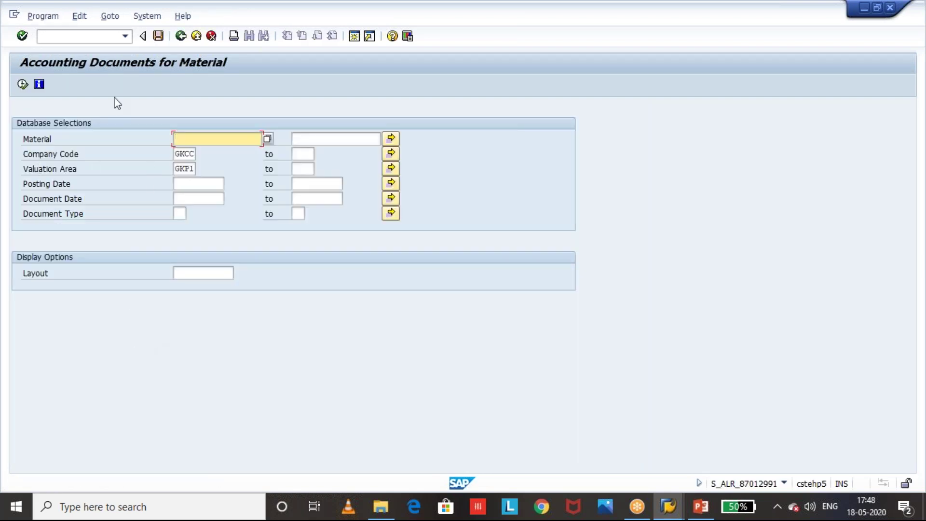
Enter posting dates 01012020 to 01052020 and execute the report
left_click(189, 154)
left_click(182, 169)
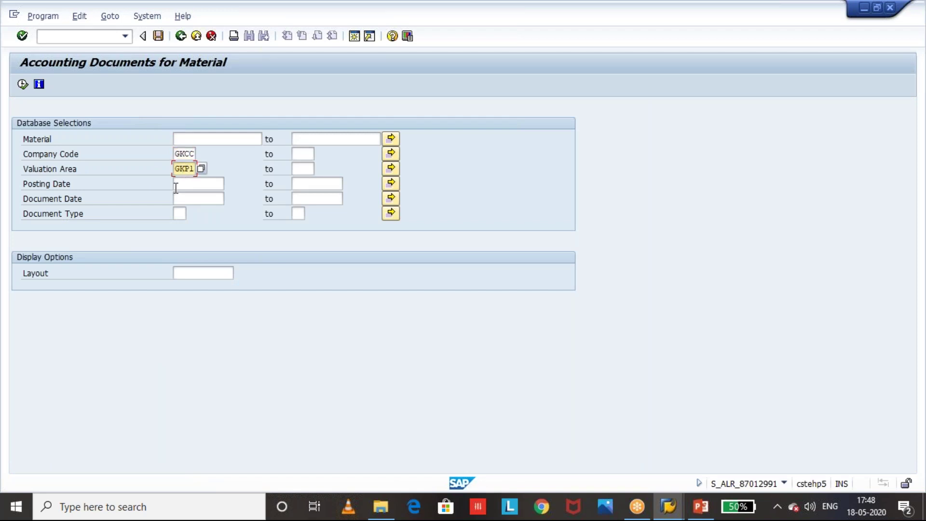
left_click(210, 185)
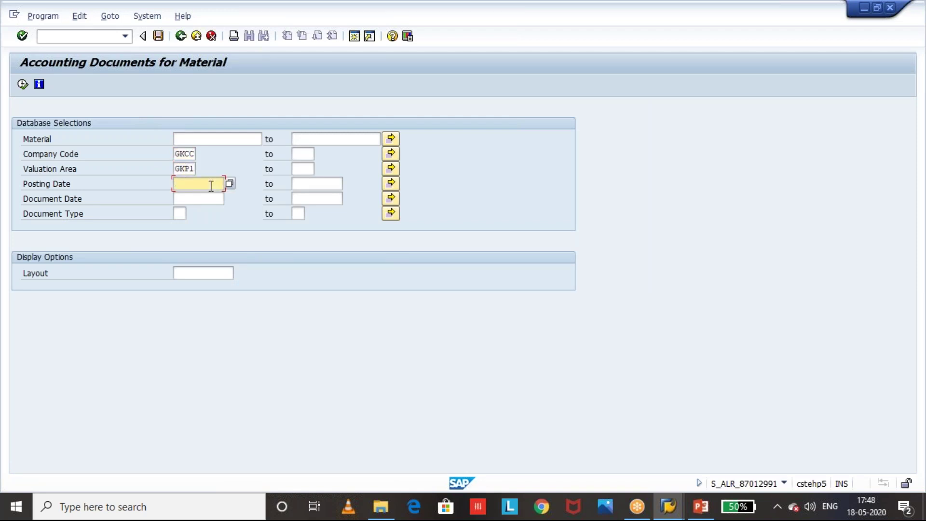
type("01")
key("Down")
key("Return")
key("Tab")
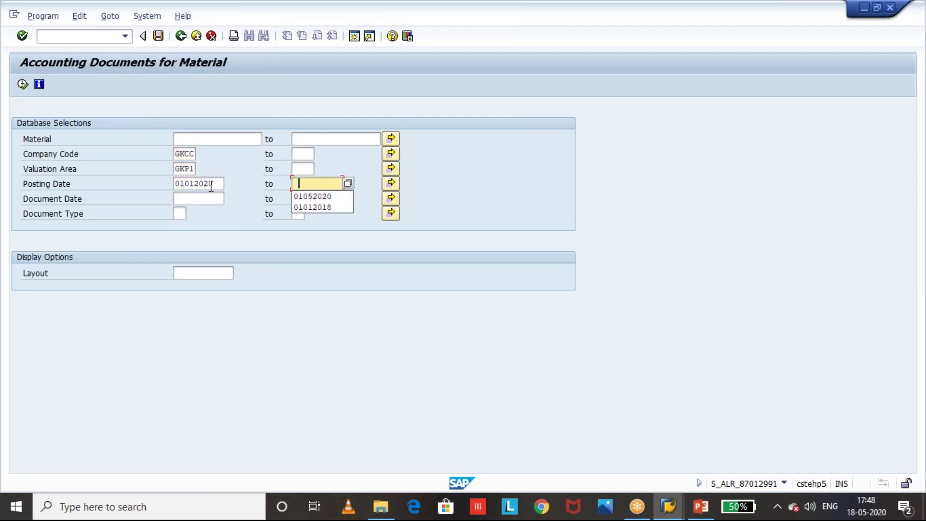
key("Down")
key("Return")
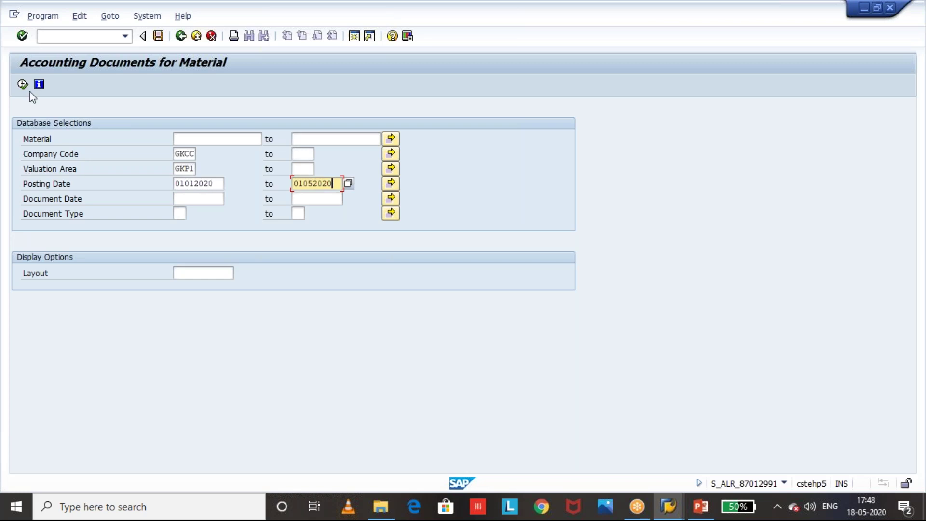
left_click(24, 86)
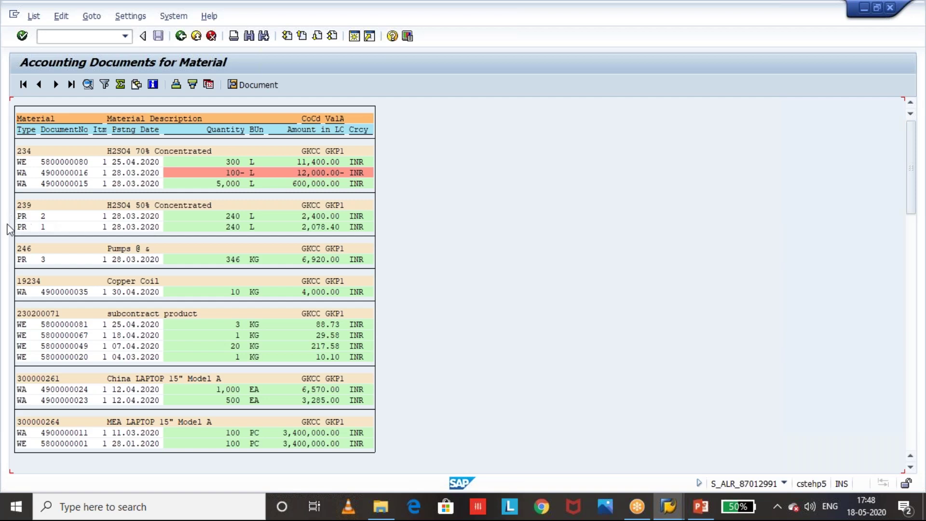
left_click(56, 324)
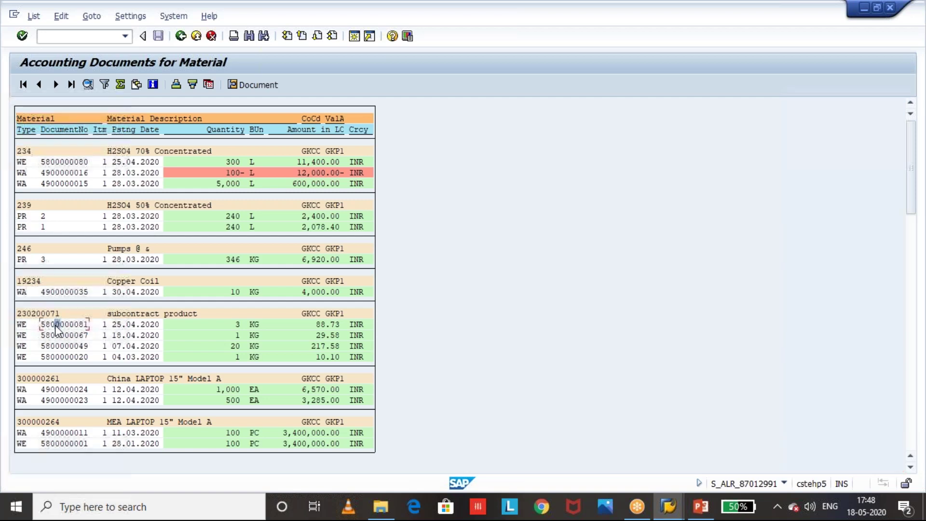
double_click(55, 325)
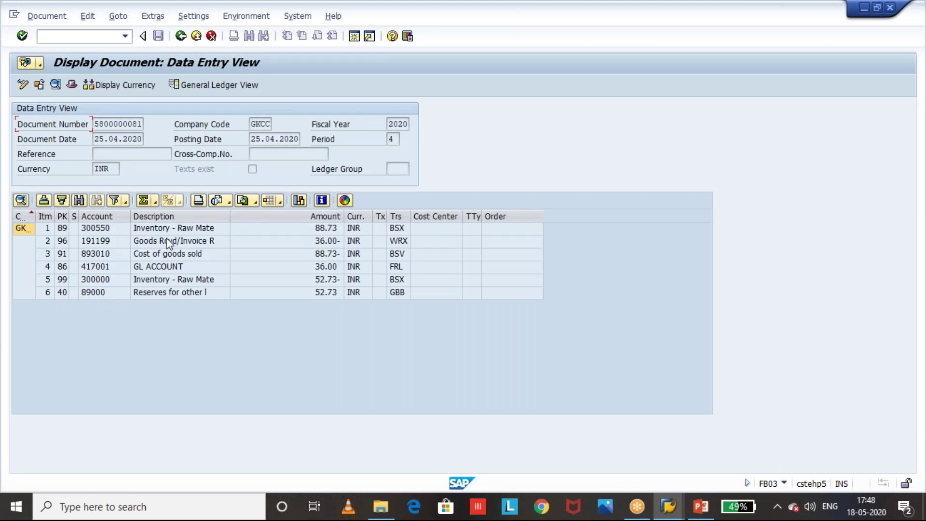
left_click(196, 232)
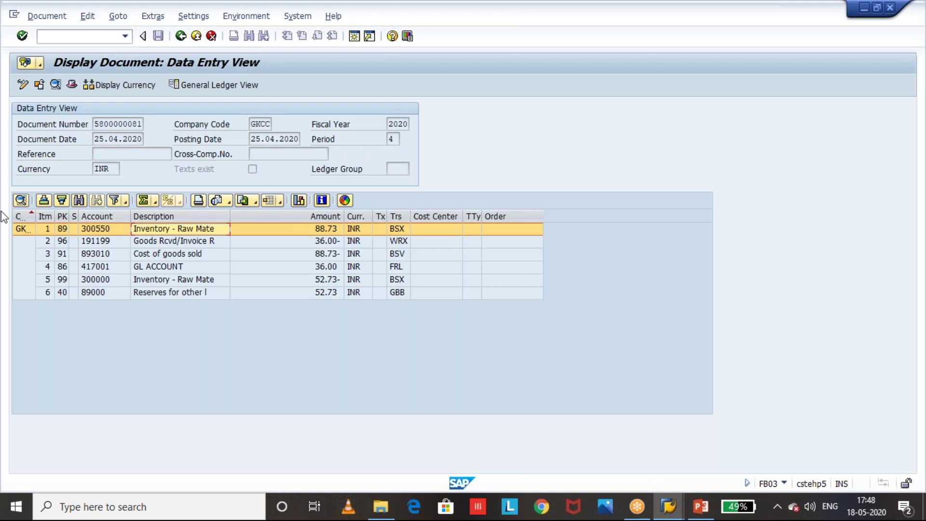
left_click(186, 36)
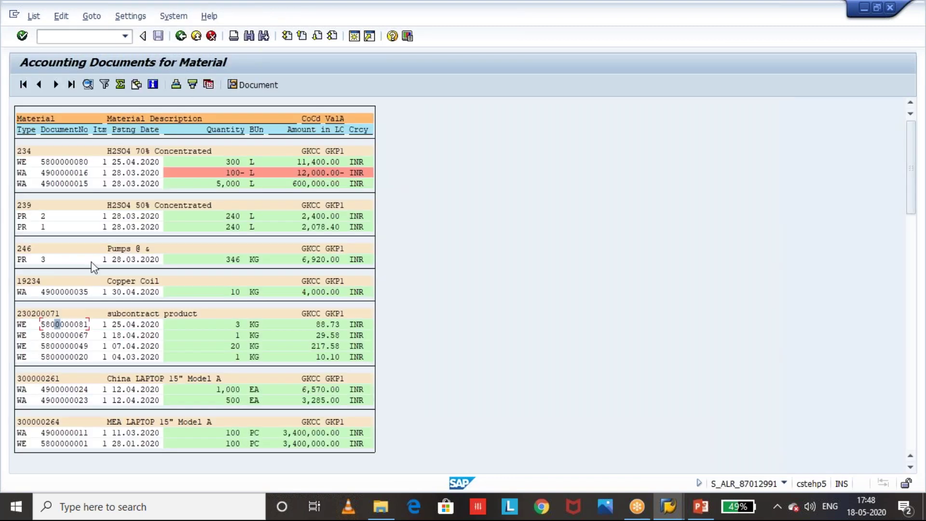
double_click(58, 174)
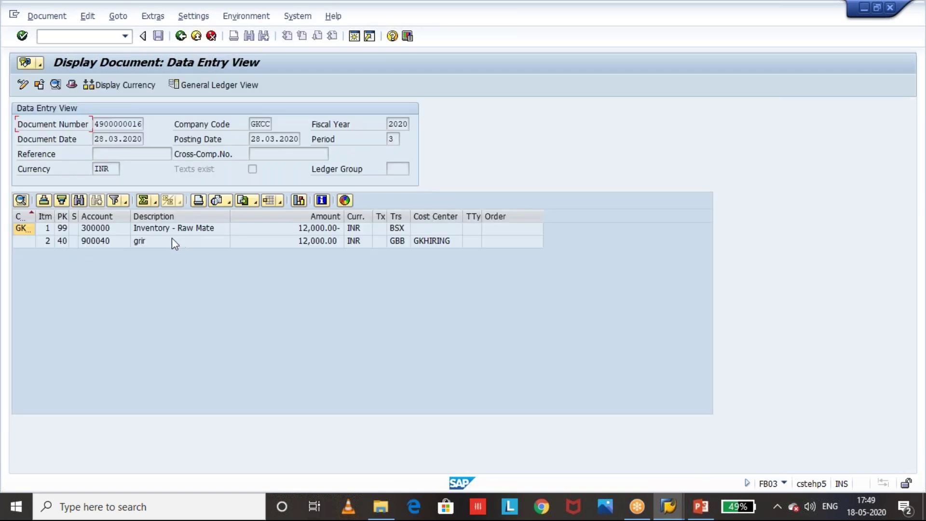
left_click(158, 234)
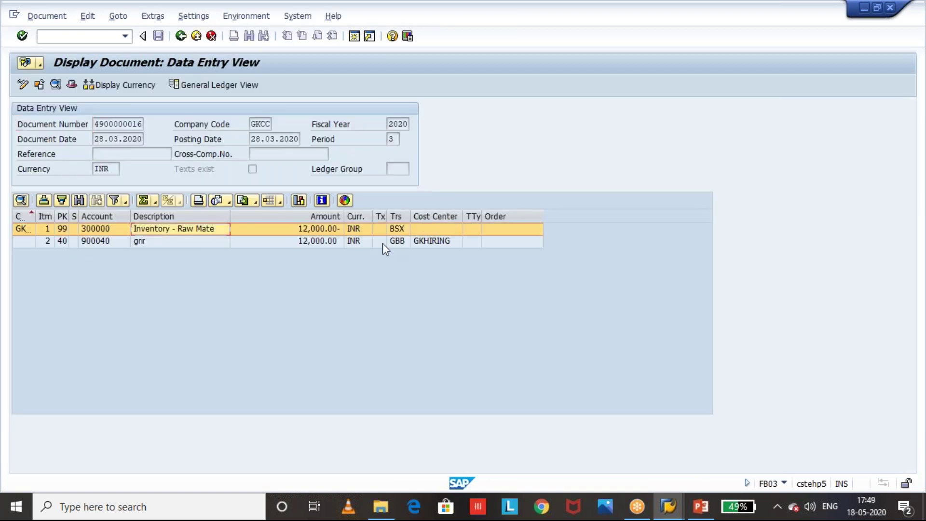
left_click(427, 243)
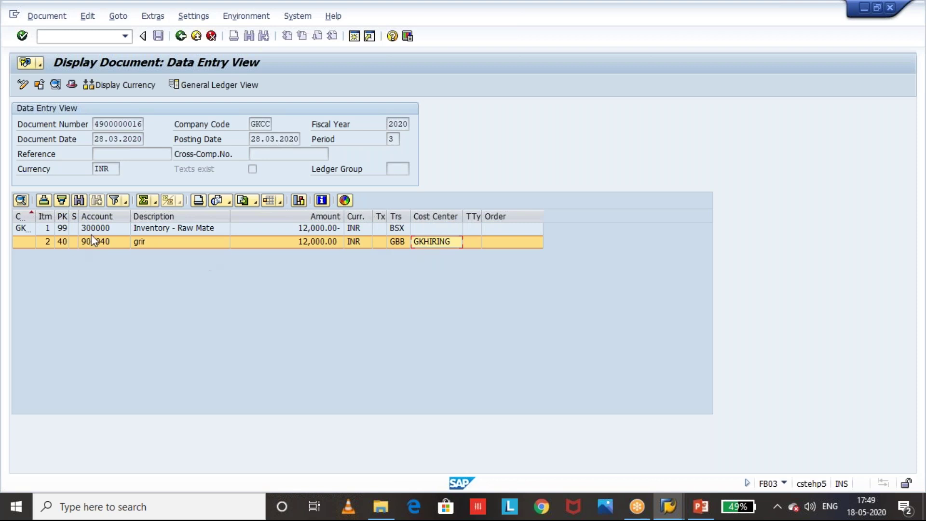
left_click(150, 229)
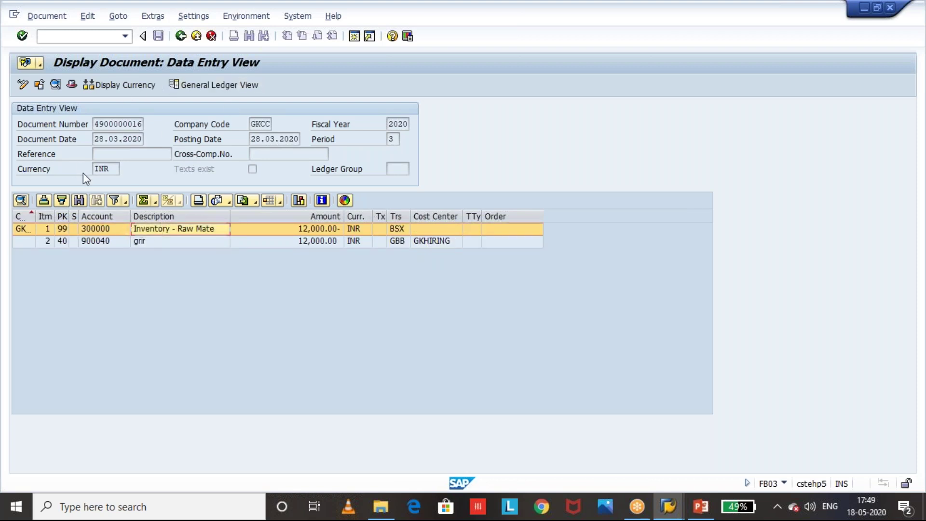
left_click(181, 35)
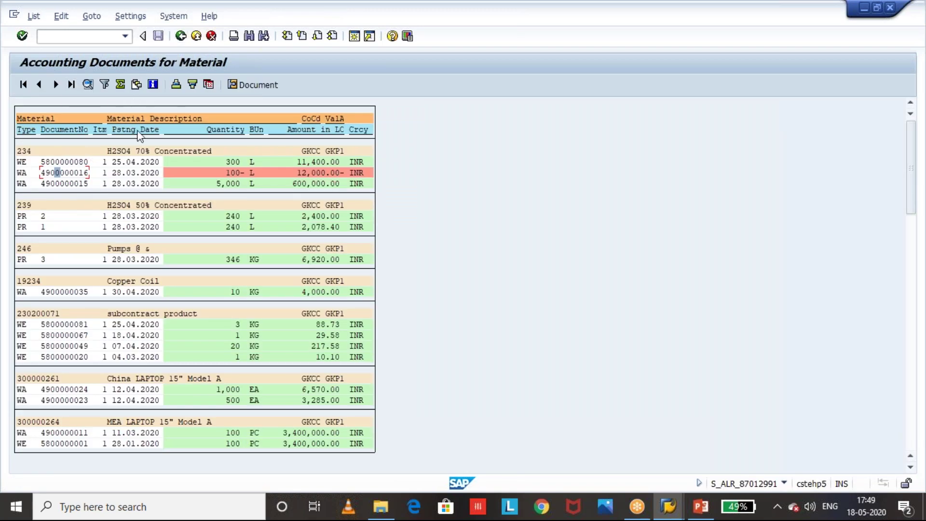
left_click(180, 36)
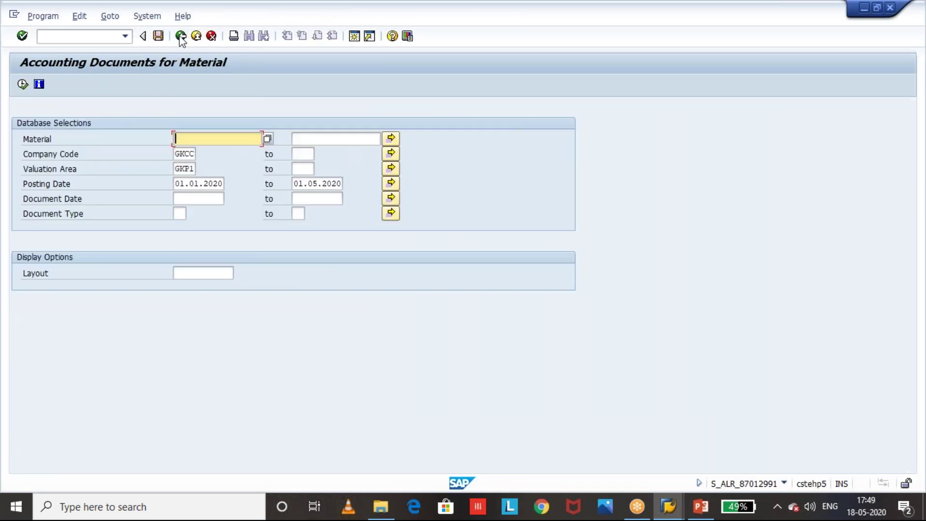